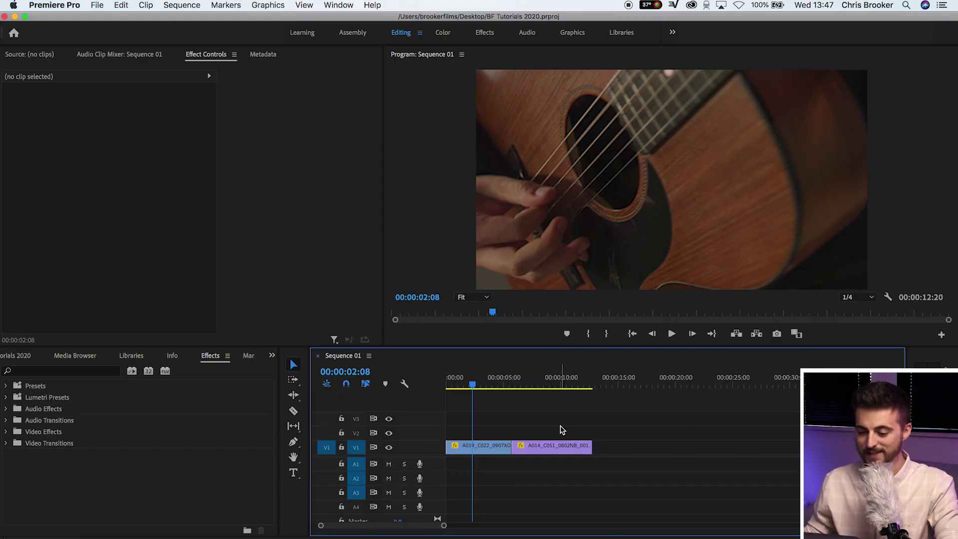
Select clip A019_C022 on V1 and play the sequence to preview the cut.
{"action": "left_click", "coordinate": [494, 449]}
{"action": "key", "text": "space"}
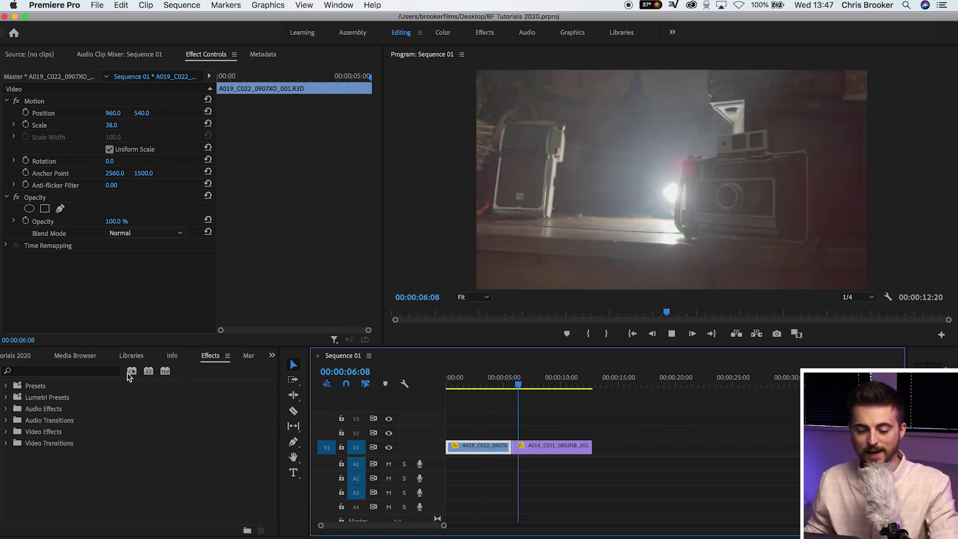
Apply the Directional Blur effect to the first clip, A019_C022.
{"action": "left_click", "coordinate": [86, 370]}
{"action": "type", "text": "direct"}
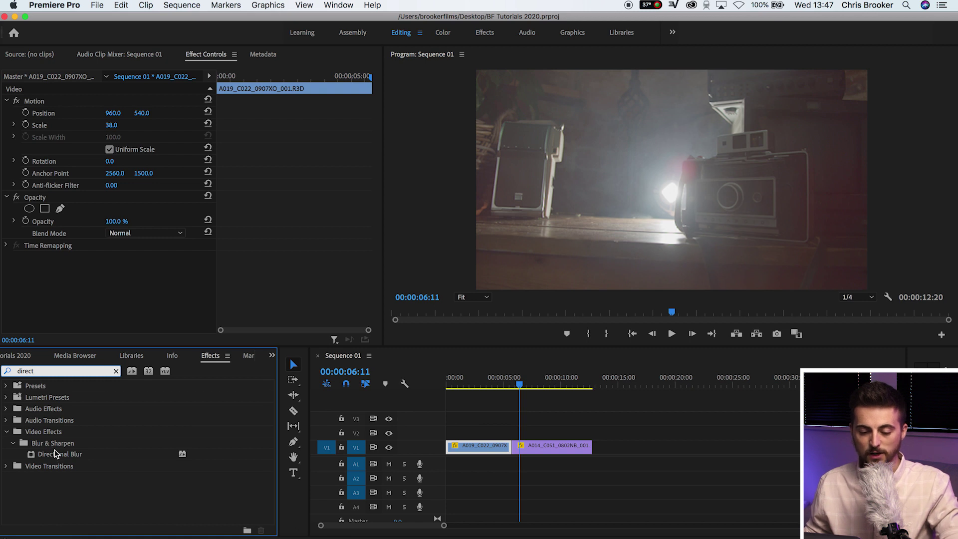
{"action": "left_click", "coordinate": [48, 457]}
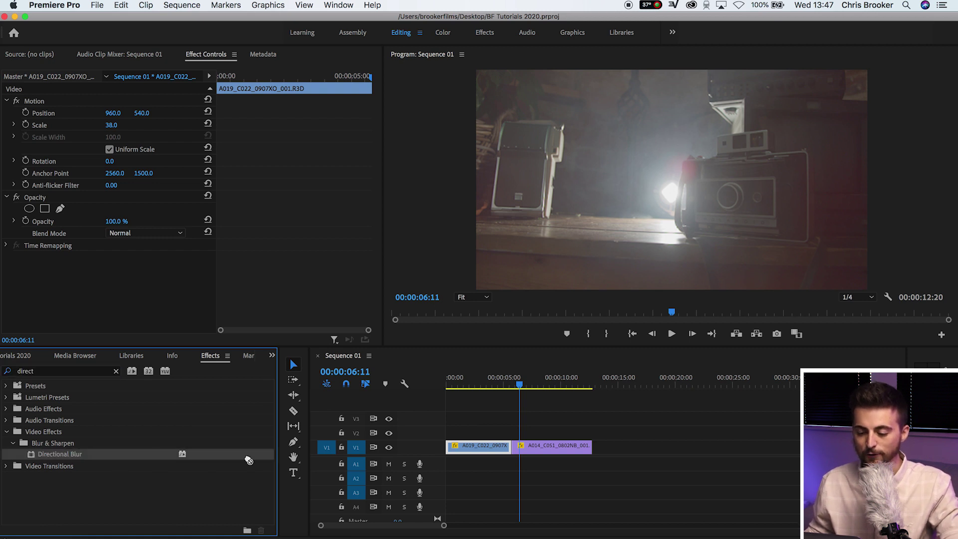
{"action": "left_click_drag", "start_coordinate": [248, 460], "coordinate": [481, 438]}
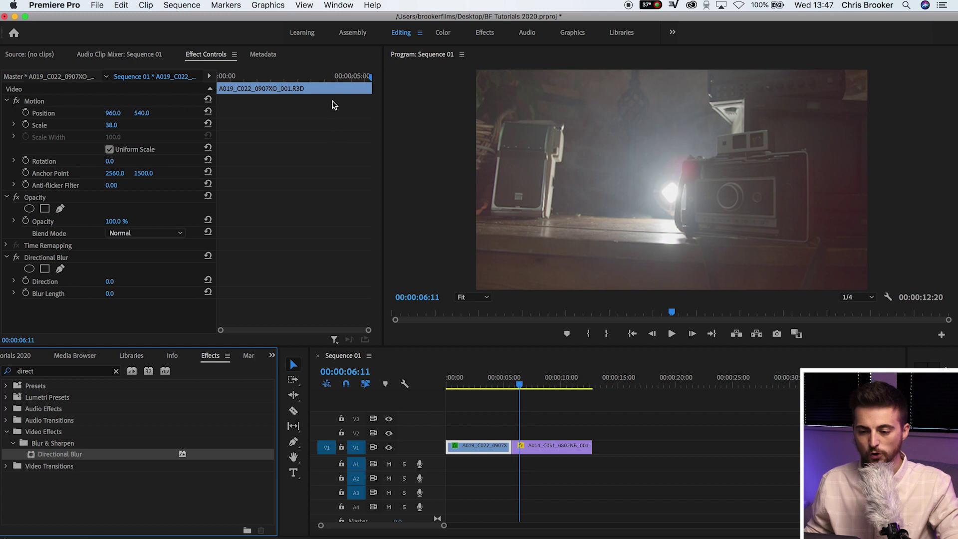
Set the blur Direction to 90° at the first clip's last frame.
{"action": "left_click_drag", "start_coordinate": [280, 76], "coordinate": [391, 82]}
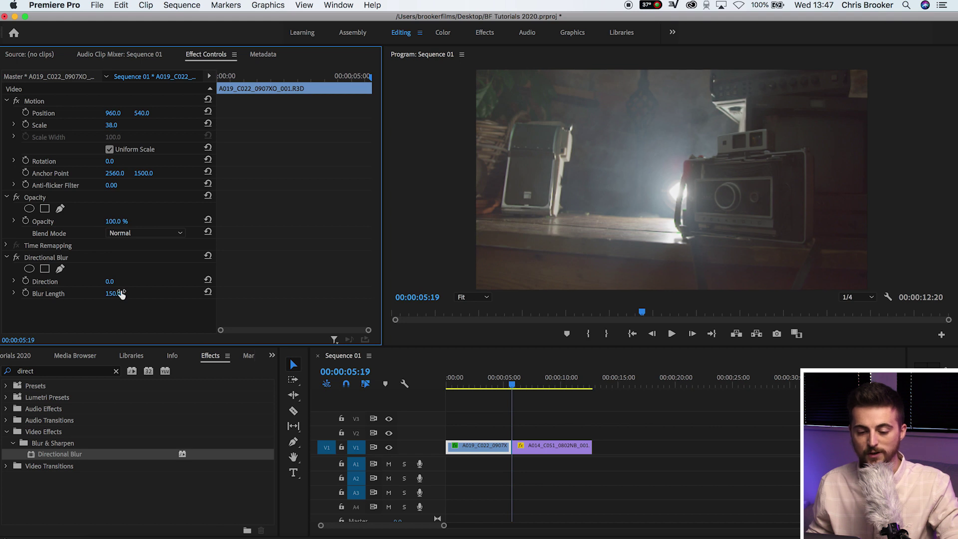
{"action": "left_click", "coordinate": [110, 283]}
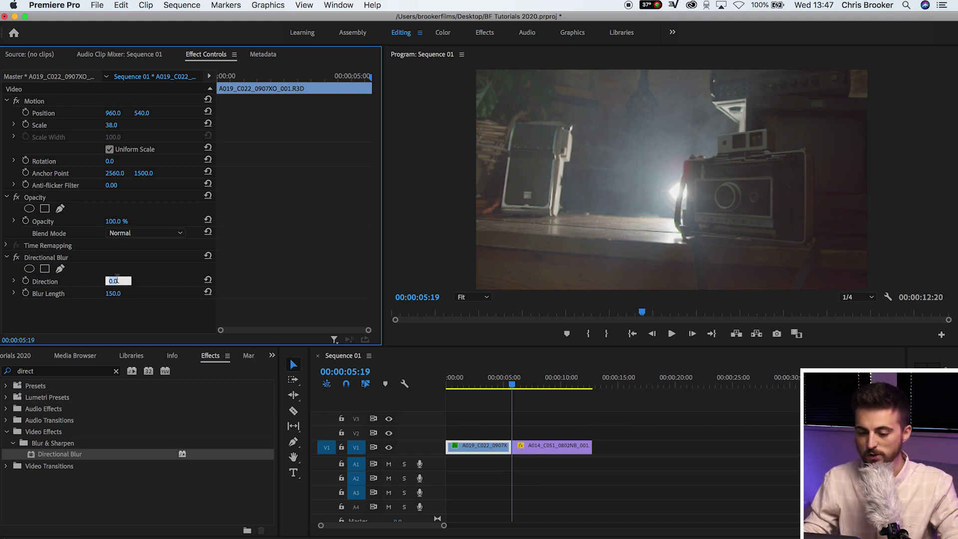
{"action": "type", "text": "90"}
{"action": "key", "text": "Return"}
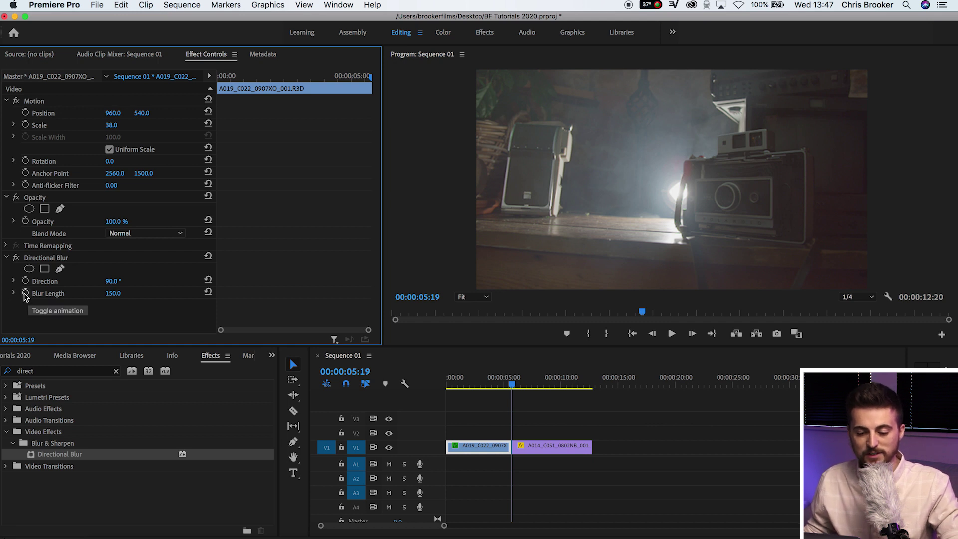
Keyframe Blur Length from 0 a few frames before the cut to 150 at the clip end.
{"action": "left_click", "coordinate": [26, 293]}
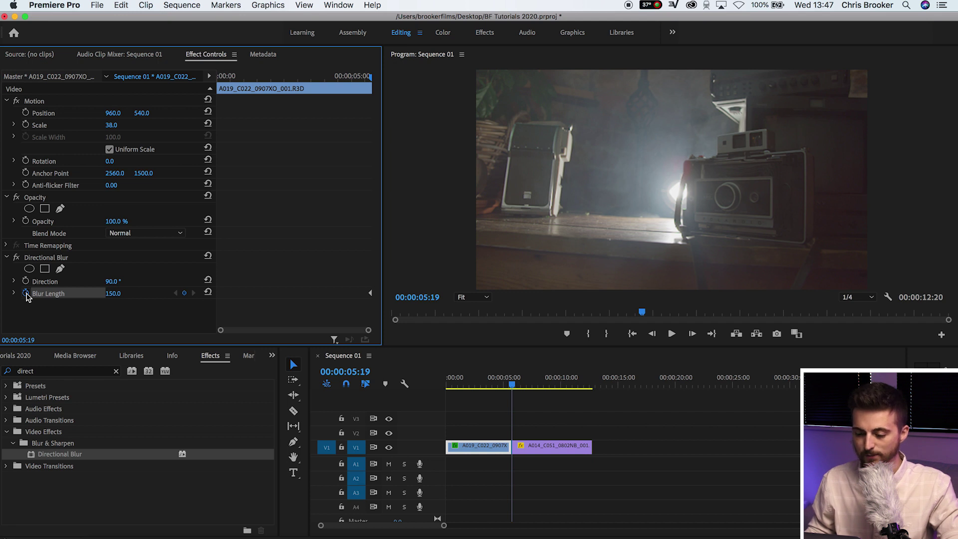
{"action": "key", "text": "Left"}
{"action": "key", "text": "Left"}
{"action": "key", "text": "Left"}
{"action": "key", "text": "Left"}
{"action": "key", "text": "Left"}
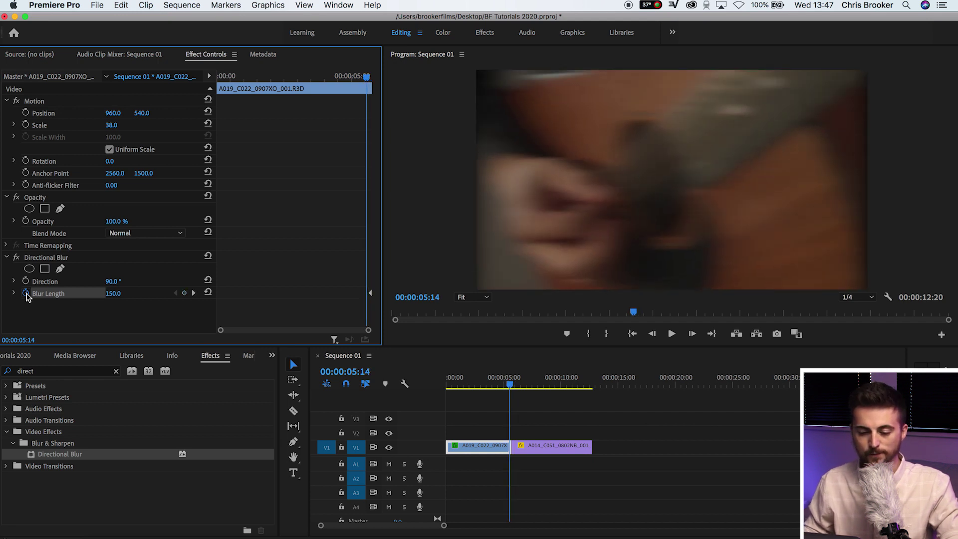
{"action": "left_click", "coordinate": [113, 293]}
{"action": "type", "text": "0"}
{"action": "key", "text": "Return"}
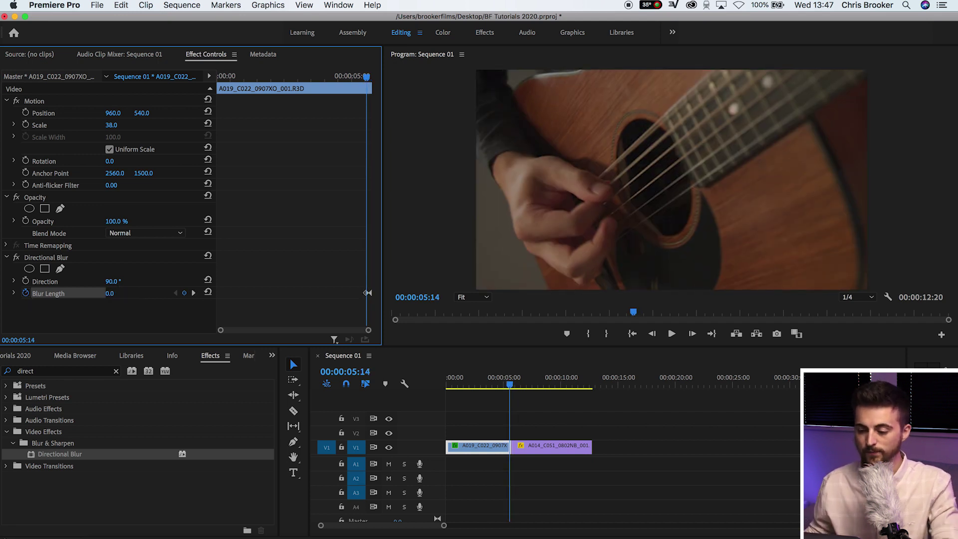
{"action": "key", "text": "Right"}
{"action": "key", "text": "Right"}
{"action": "key", "text": "Right"}
{"action": "key", "text": "Right"}
{"action": "key", "text": "Right"}
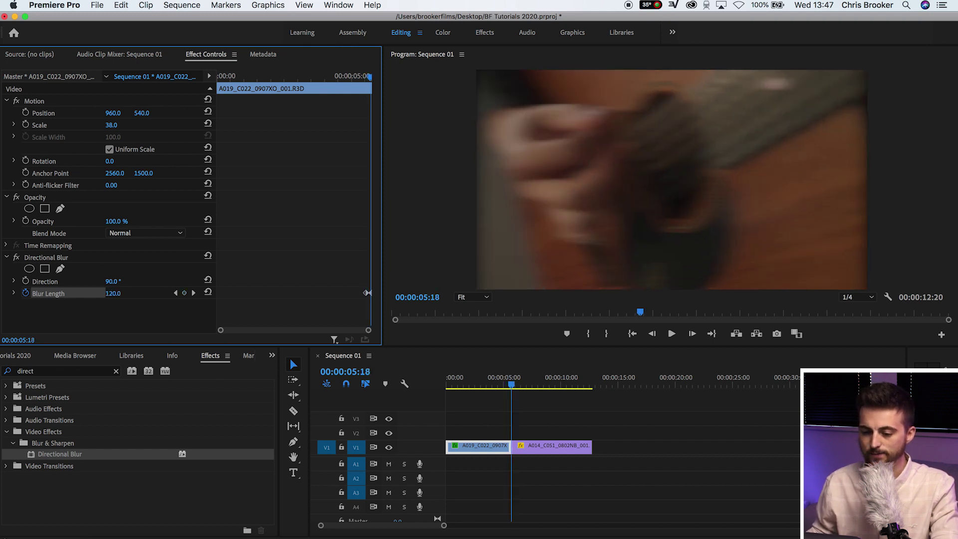
{"action": "left_click", "coordinate": [529, 449]}
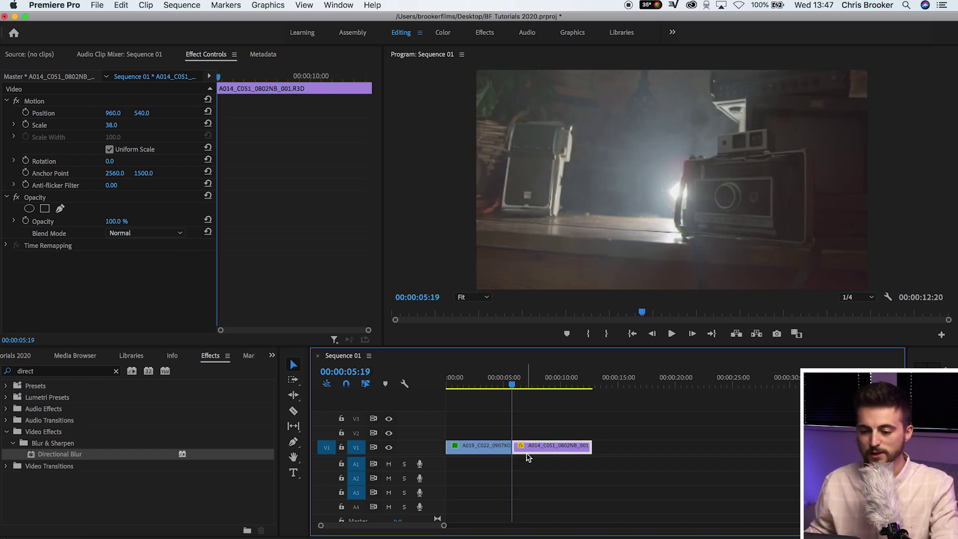
Apply Directional Blur to the second clip with Direction 90 and a Blur Length near 167.
{"action": "left_click", "coordinate": [241, 108]}
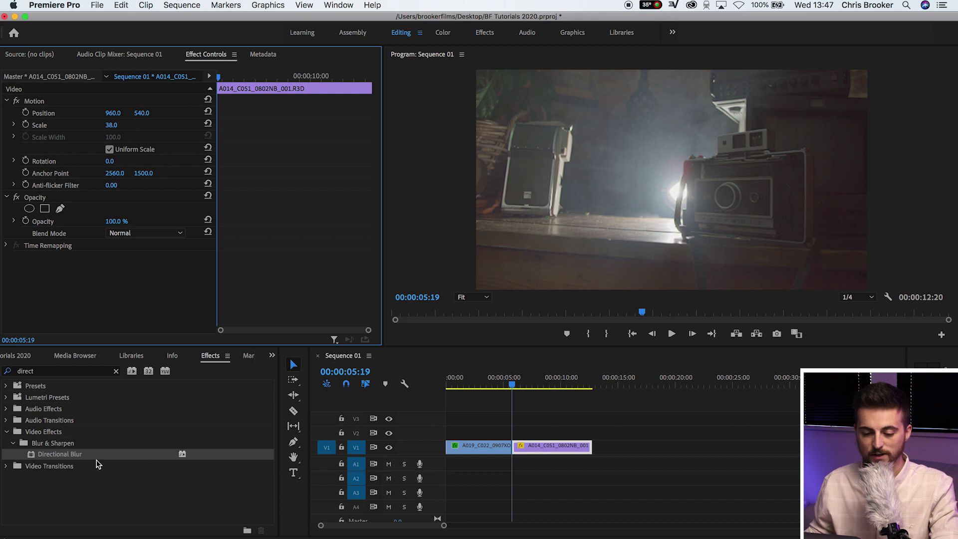
{"action": "left_click_drag", "start_coordinate": [74, 454], "coordinate": [84, 270]}
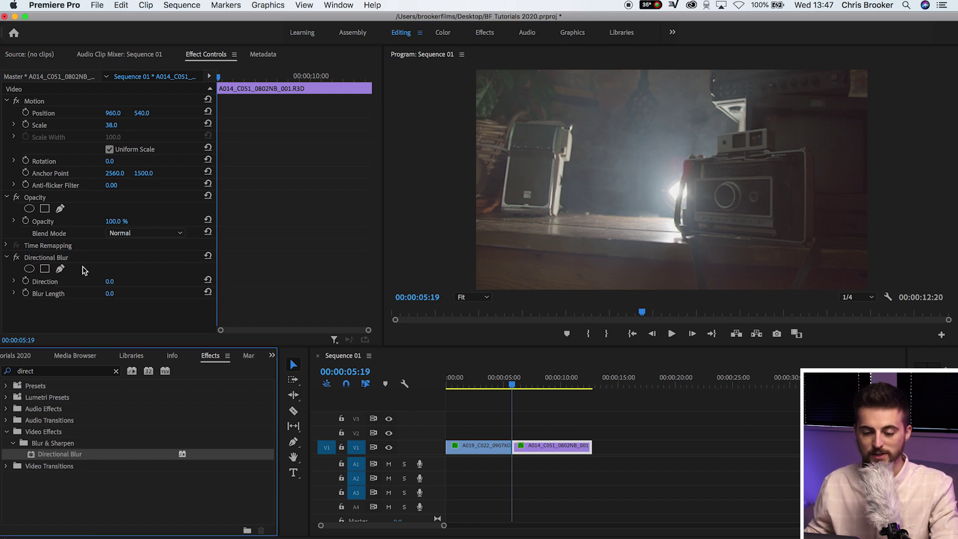
{"action": "left_click", "coordinate": [111, 282]}
{"action": "key", "text": "Return"}
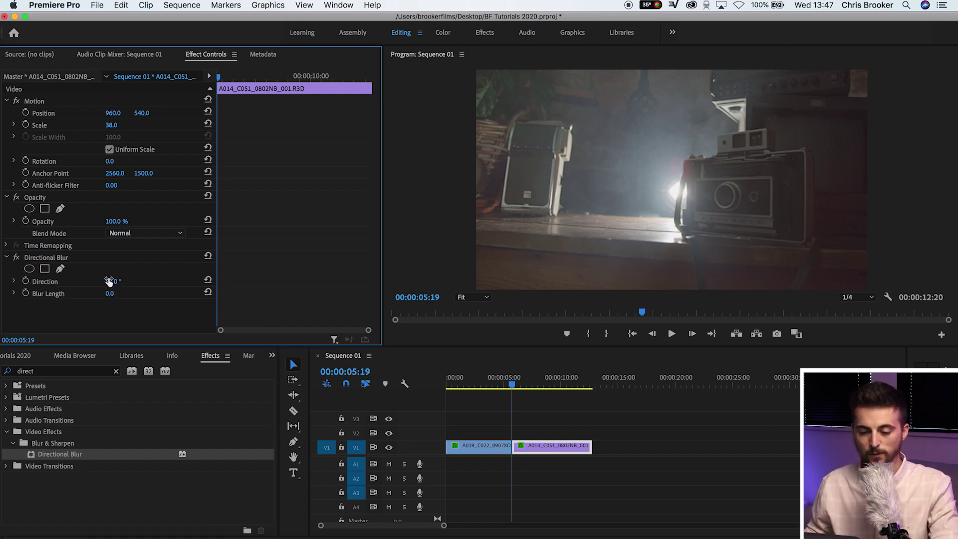
{"action": "left_click", "coordinate": [110, 294]}
{"action": "type", "text": "215"}
{"action": "key", "text": "Return"}
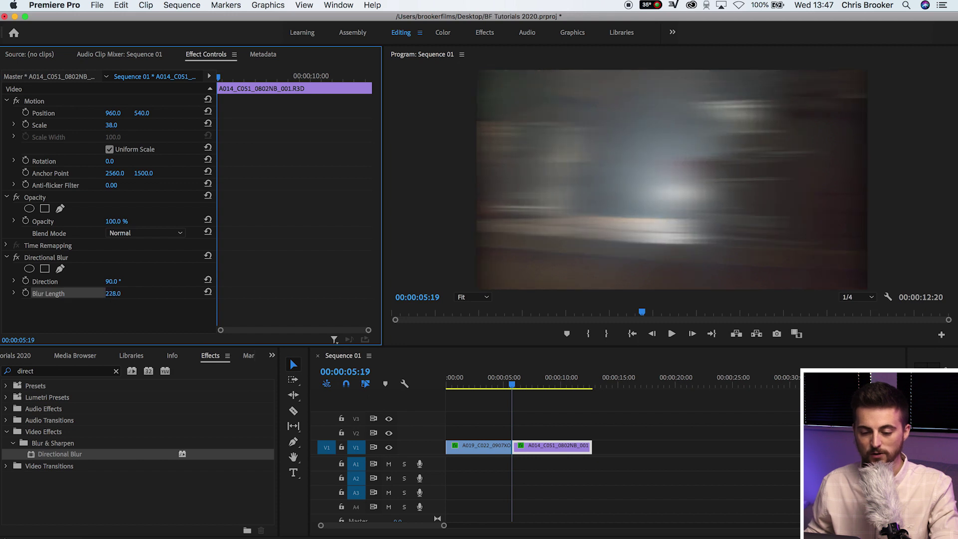
{"action": "mouse_move", "coordinate": [113, 293]}
{"action": "left_mouse_down"}
{"action": "mouse_move", "coordinate": [95, 293]}
{"action": "mouse_move", "coordinate": [123, 295]}
{"action": "left_mouse_up"}
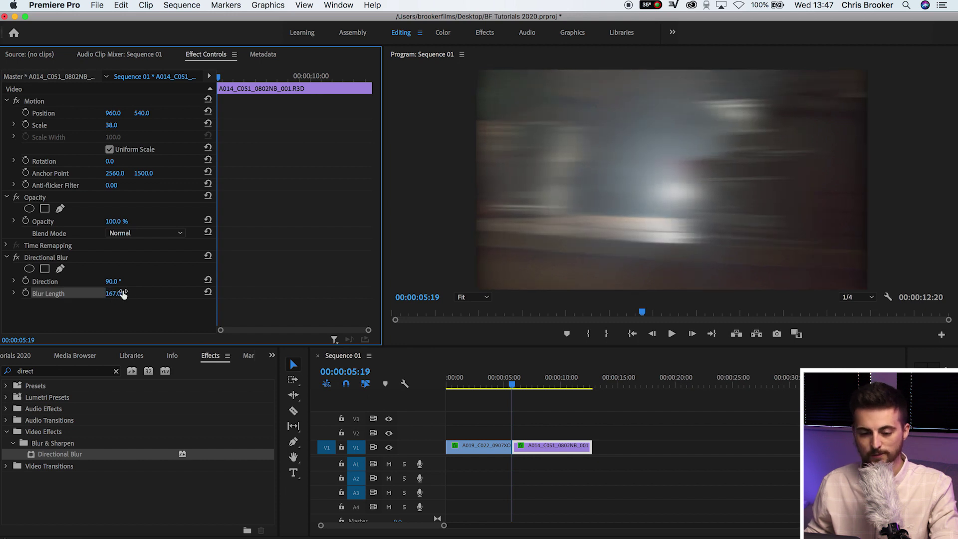
Keyframe Blur Length down to 0 a few frames after the cut and preview the flash.
{"action": "left_click", "coordinate": [26, 294]}
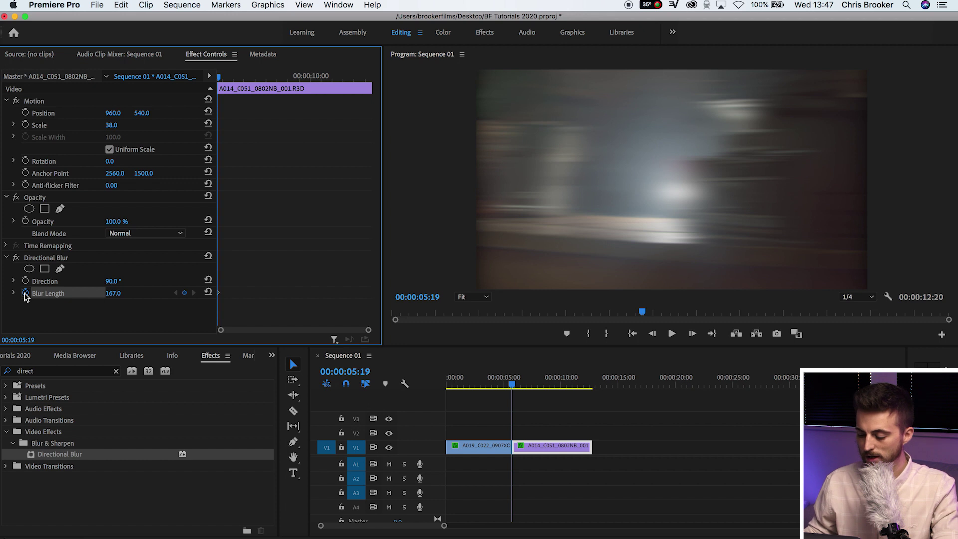
{"action": "key", "text": "Right"}
{"action": "key", "text": "Right"}
{"action": "key", "text": "Right"}
{"action": "key", "text": "Right"}
{"action": "key", "text": "Right"}
{"action": "key", "text": "Right"}
{"action": "key", "text": "Right"}
{"action": "key", "text": "Right"}
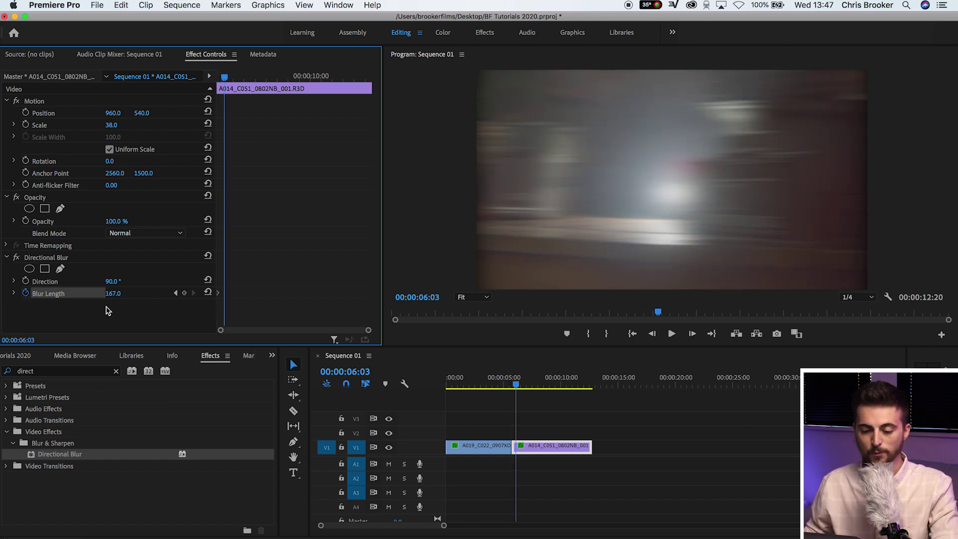
{"action": "left_click_drag", "start_coordinate": [113, 293], "coordinate": [197, 324]}
{"action": "left_click", "coordinate": [495, 379]}
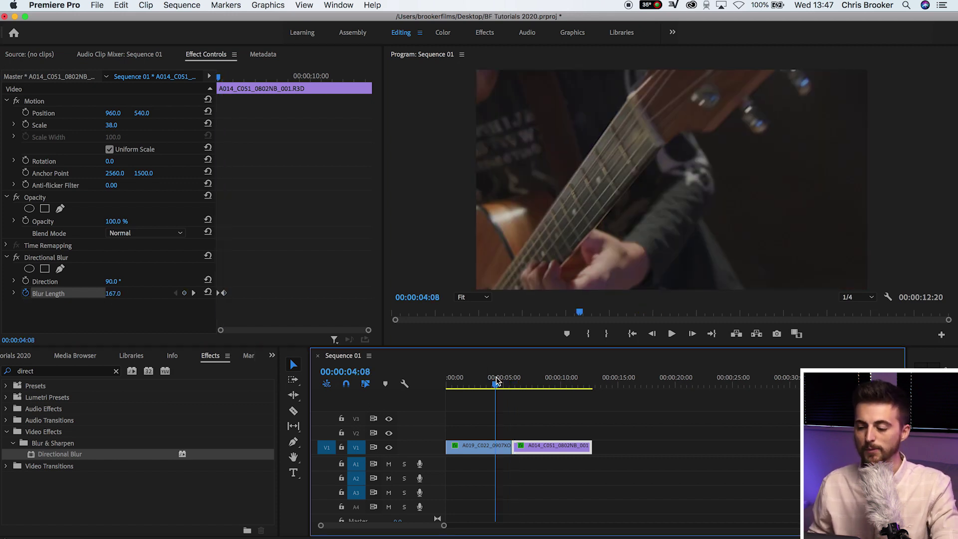
{"action": "key", "text": "space"}
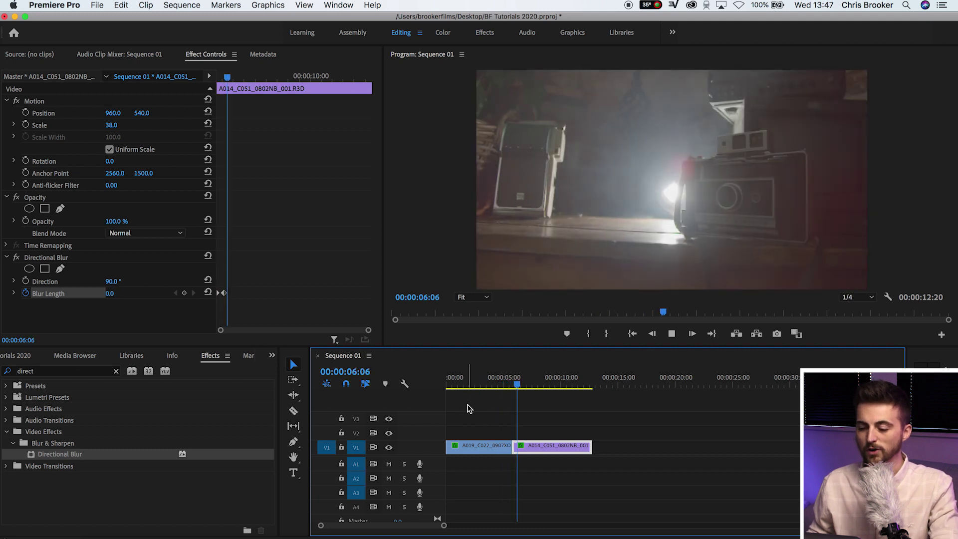
{"action": "left_click", "coordinate": [494, 381]}
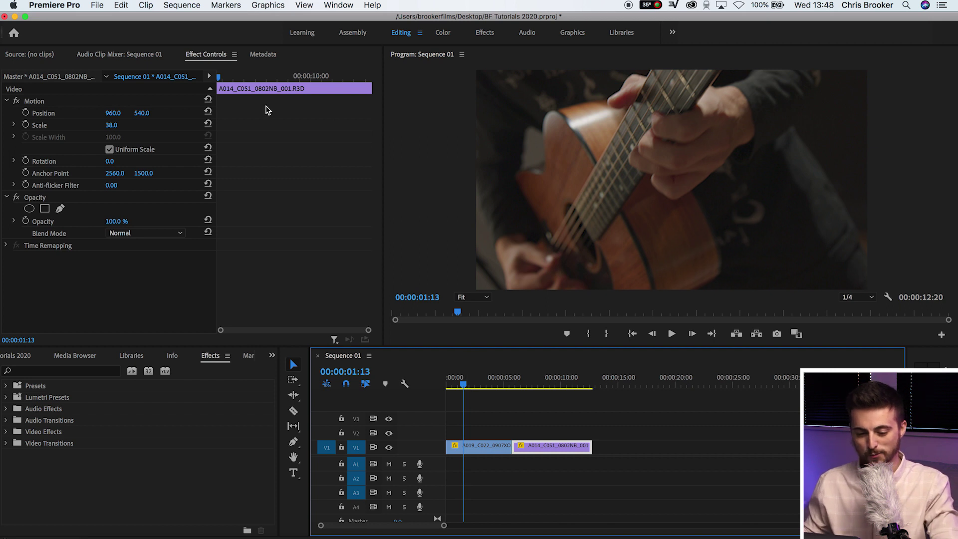
Apply the Levels effect to the first clip.
{"action": "left_click", "coordinate": [98, 373]}
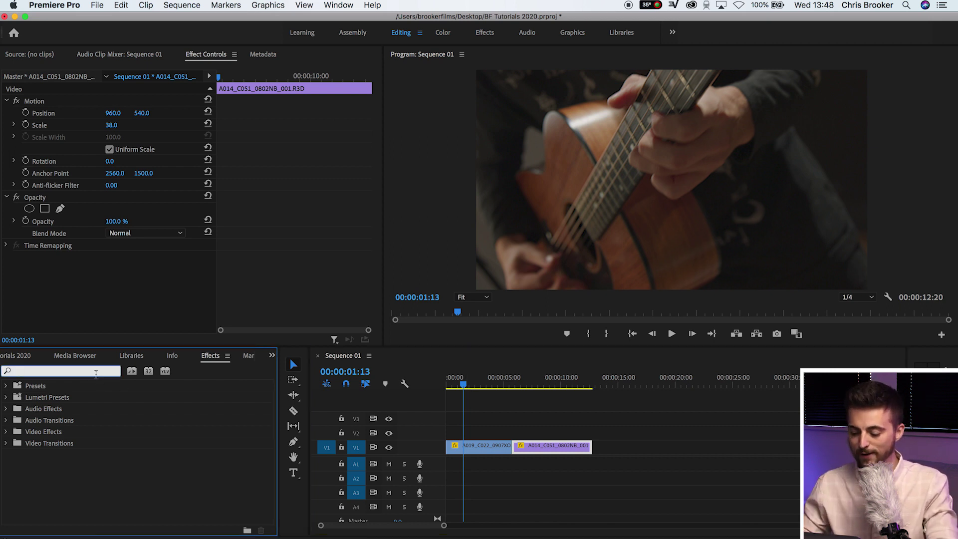
{"action": "type", "text": "levels"}
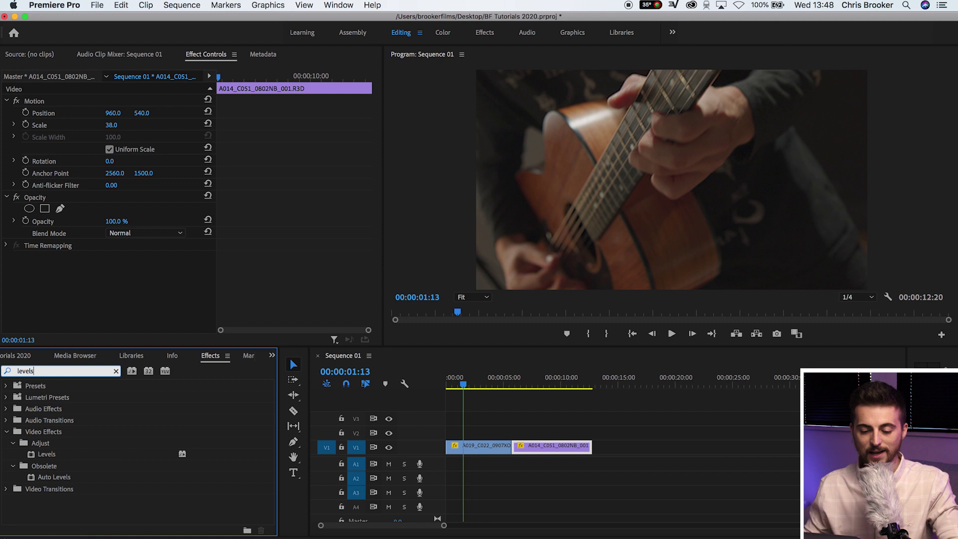
{"action": "left_click_drag", "start_coordinate": [46, 454], "coordinate": [491, 457]}
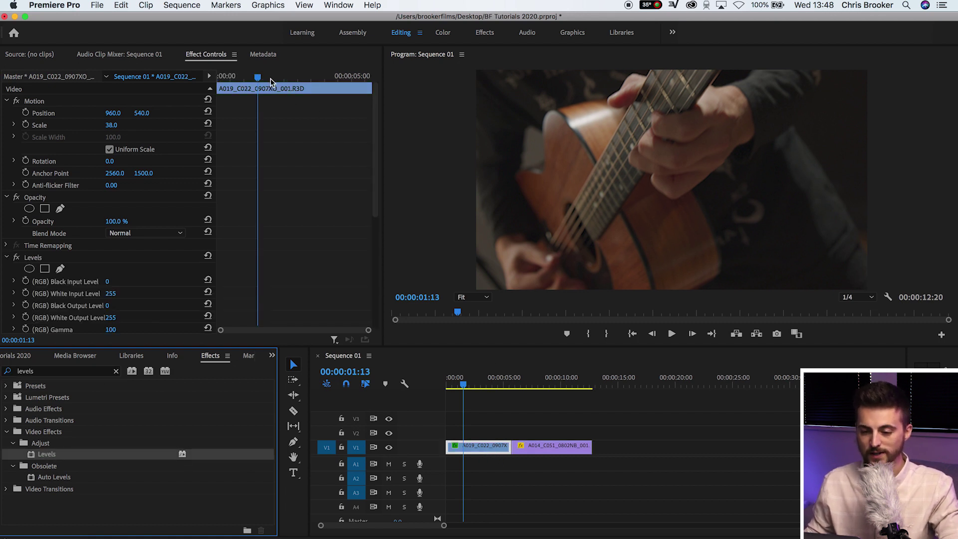
Keyframe the first clip's White Input Level from 255 before the cut to 83 at its end.
{"action": "left_click_drag", "start_coordinate": [270, 79], "coordinate": [387, 81]}
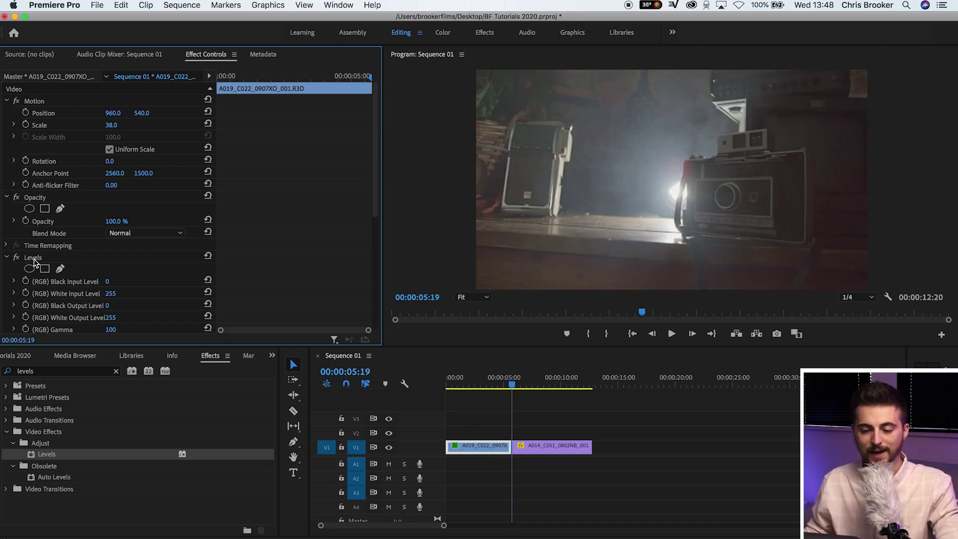
{"action": "scroll", "coordinate": [121, 242], "scroll_direction": "down", "scroll_amount": 1}
{"action": "left_click", "coordinate": [79, 283]}
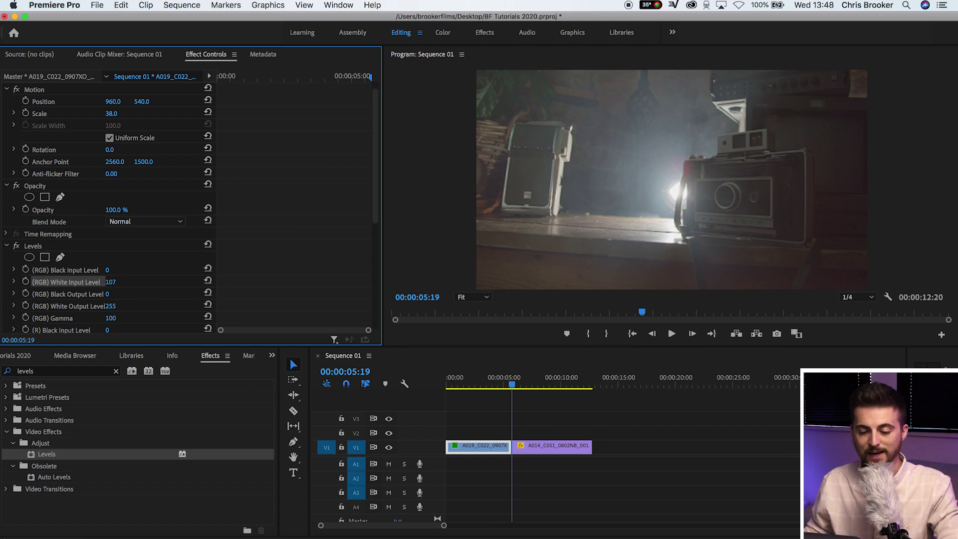
{"action": "left_click", "coordinate": [26, 282]}
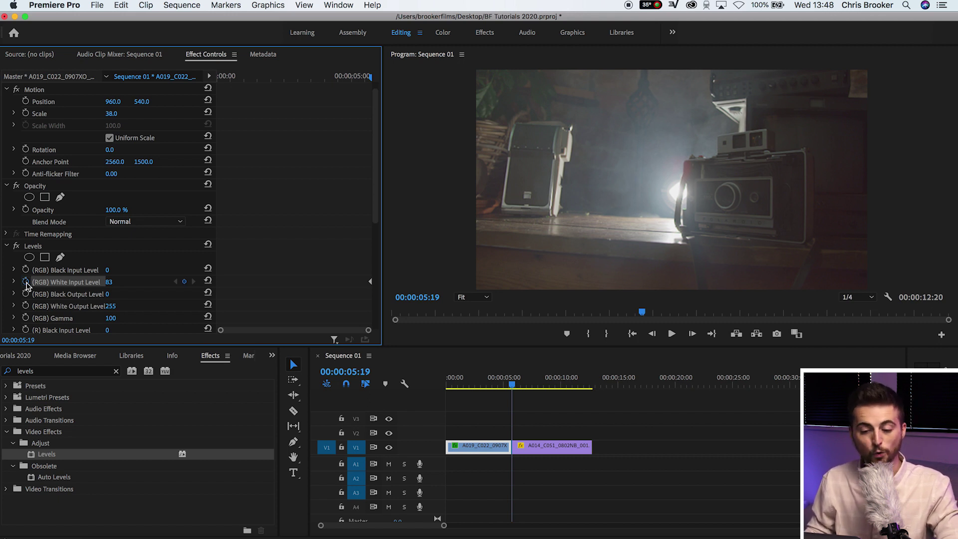
{"action": "key", "text": "Left"}
{"action": "key", "text": "Left"}
{"action": "key", "text": "Left"}
{"action": "key", "text": "Left"}
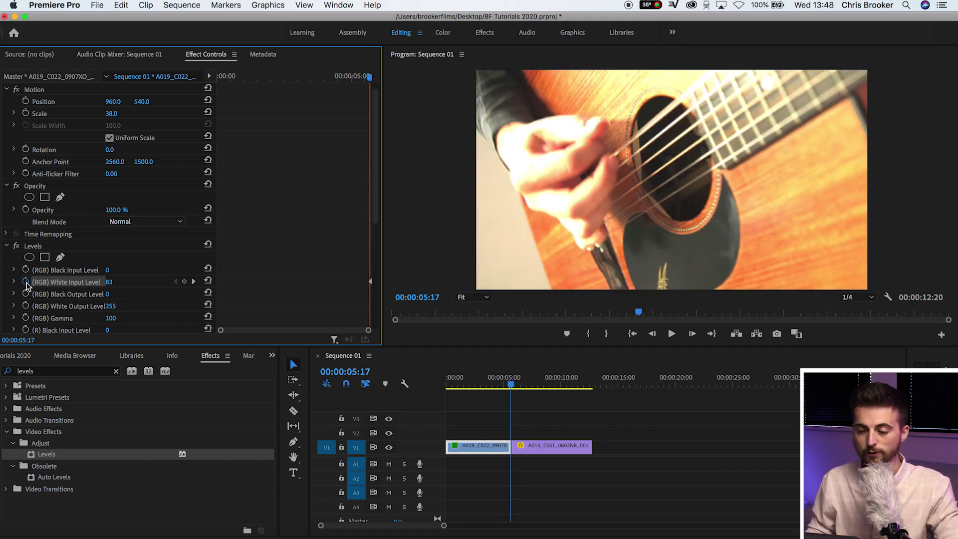
{"action": "left_click_drag", "start_coordinate": [109, 282], "coordinate": [124, 283]}
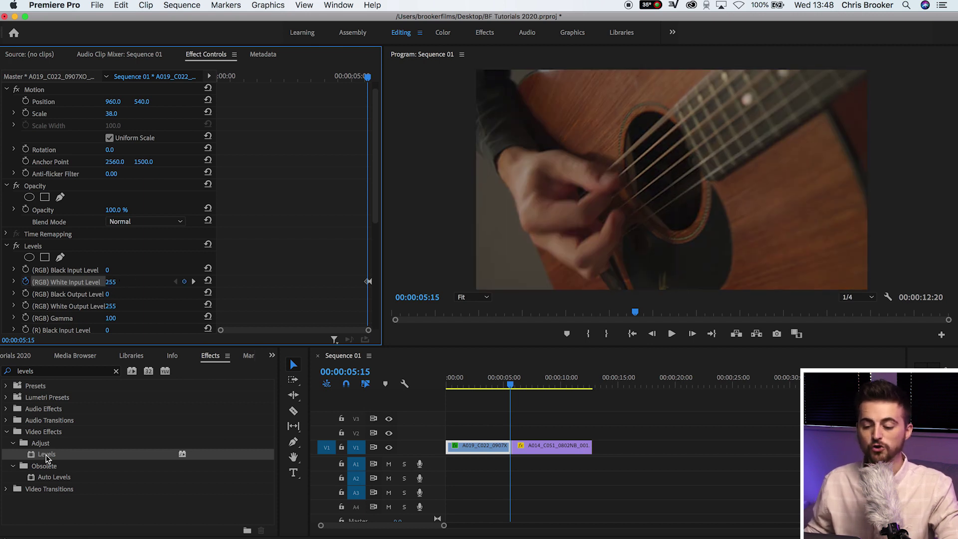
{"action": "left_click", "coordinate": [551, 445]}
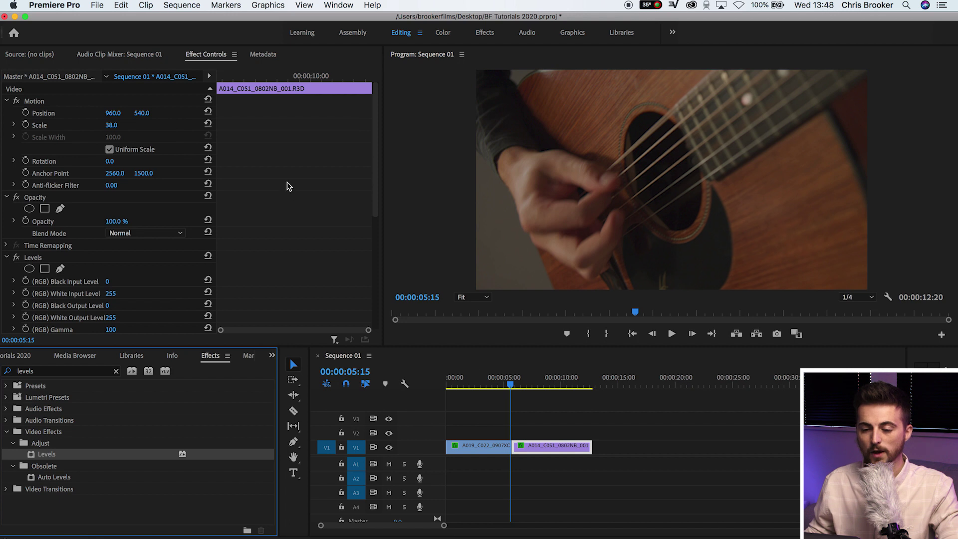
Keyframe the second clip's White Input Level from 74 at its start to 255 at 00:00:06:04.
{"action": "left_click_drag", "start_coordinate": [303, 78], "coordinate": [93, 91]}
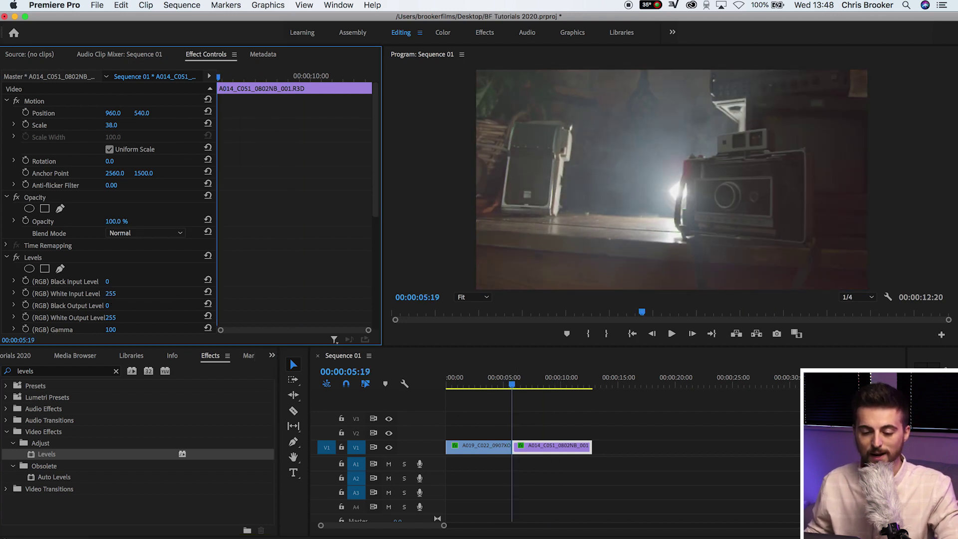
{"action": "left_click_drag", "start_coordinate": [111, 293], "coordinate": [121, 294]}
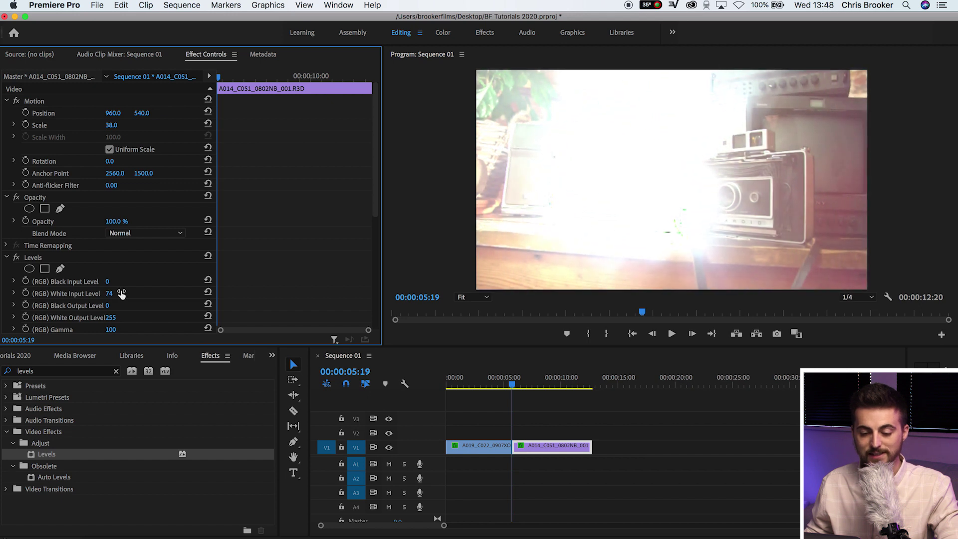
{"action": "left_click", "coordinate": [25, 294]}
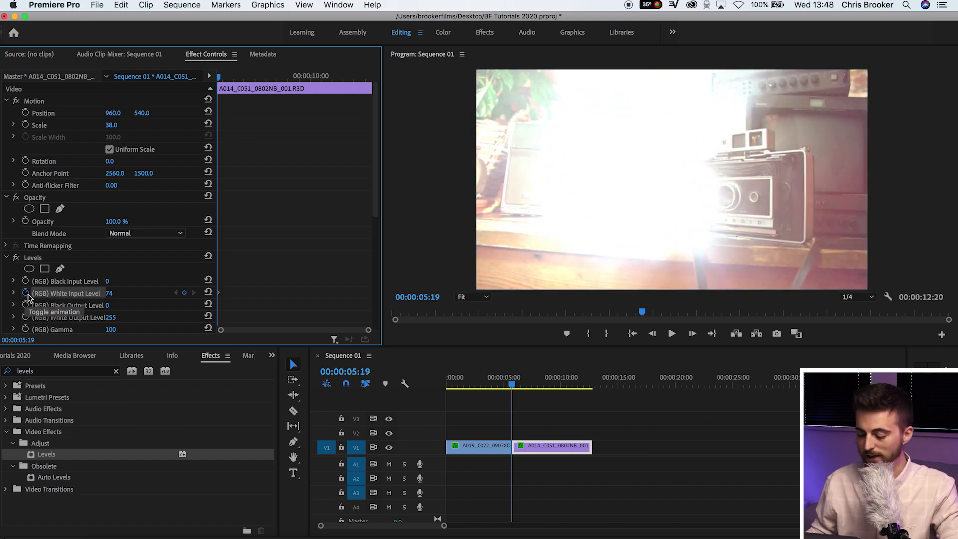
{"action": "key", "text": "Right"}
{"action": "key", "text": "Right"}
{"action": "key", "text": "Right"}
{"action": "key", "text": "Right"}
{"action": "key", "text": "Right"}
{"action": "key", "text": "Right"}
{"action": "key", "text": "Right"}
{"action": "key", "text": "Right"}
{"action": "key", "text": "Right"}
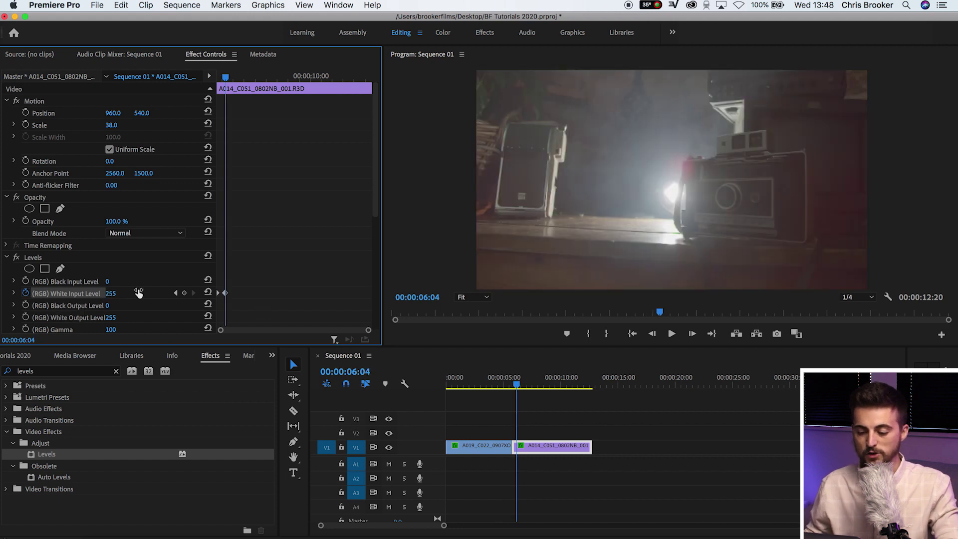
Play back the flash transition twice from just before the cut.
{"action": "left_click", "coordinate": [475, 383]}
{"action": "key", "text": "space"}
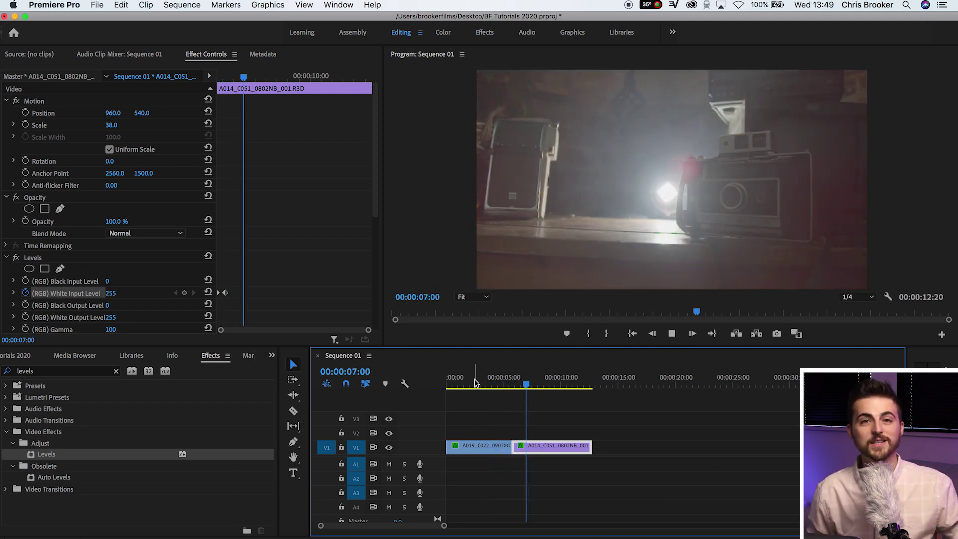
{"action": "key", "text": "space"}
{"action": "left_click", "coordinate": [492, 381]}
{"action": "key", "text": "space"}
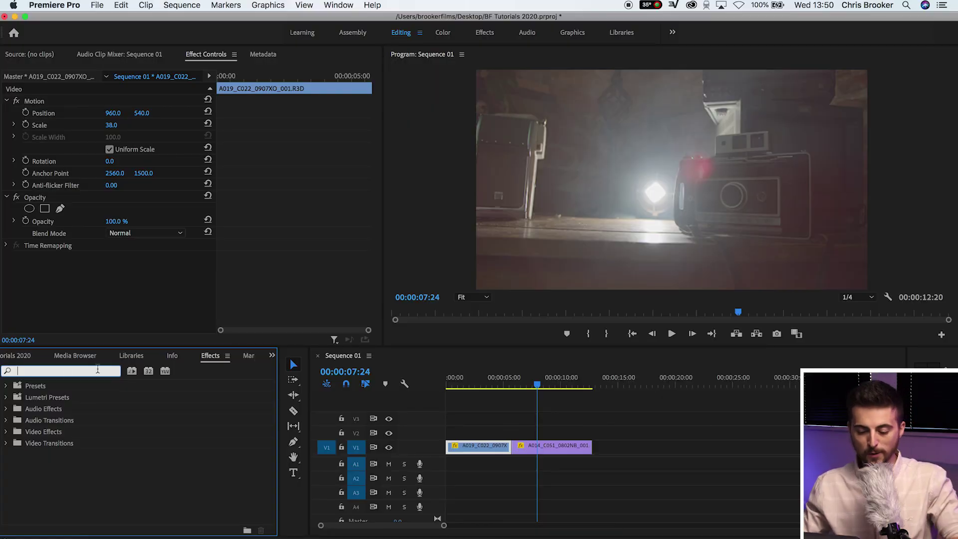
Apply the Gradient Wipe video effect to the first clip and preview it from the edit point.
{"action": "type", "text": "gradie"}
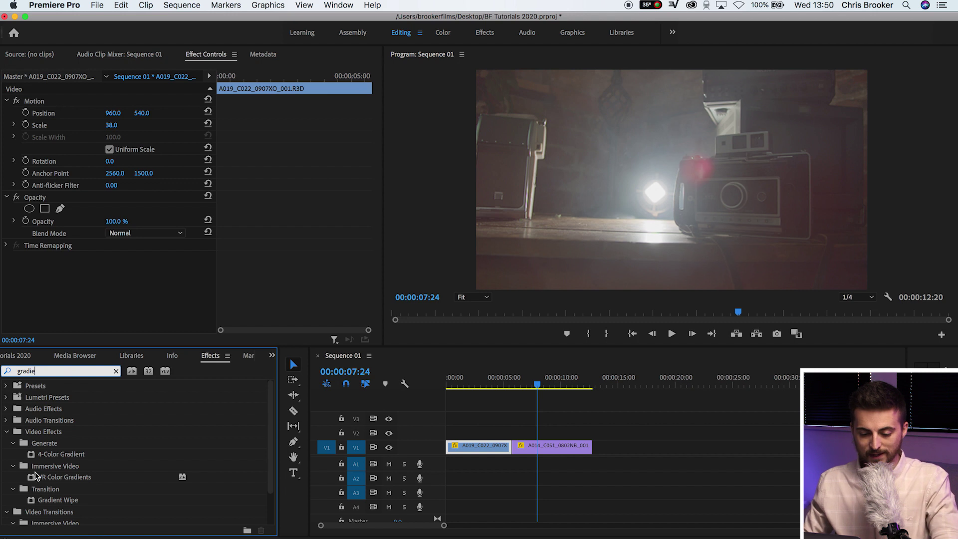
{"action": "left_click", "coordinate": [77, 501]}
{"action": "scroll", "coordinate": [59, 499], "scroll_direction": "down", "scroll_amount": 2}
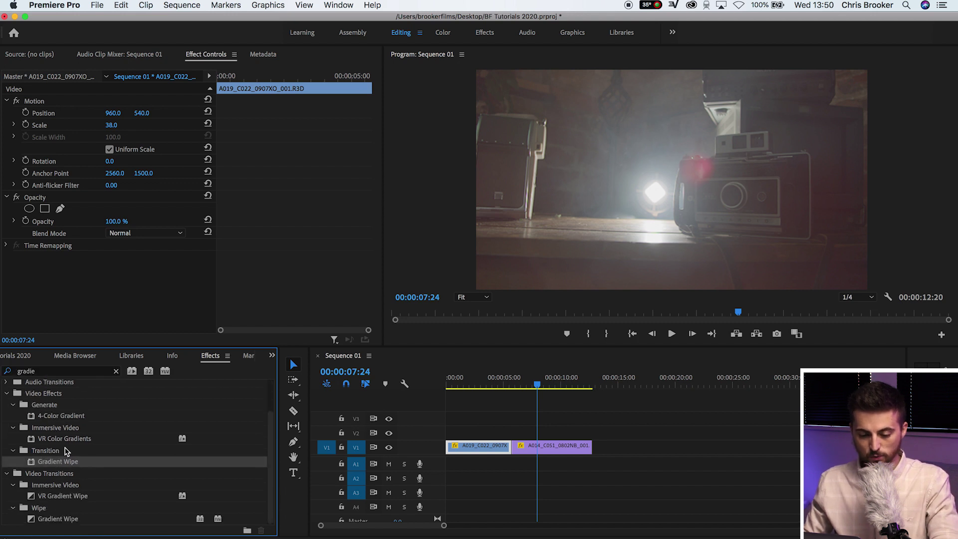
{"action": "left_click", "coordinate": [49, 519]}
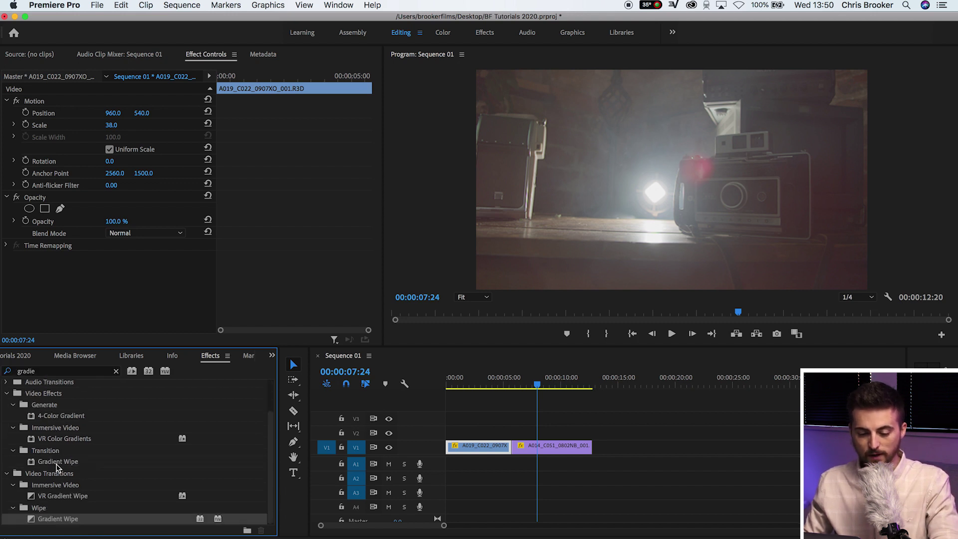
{"action": "left_click", "coordinate": [59, 462]}
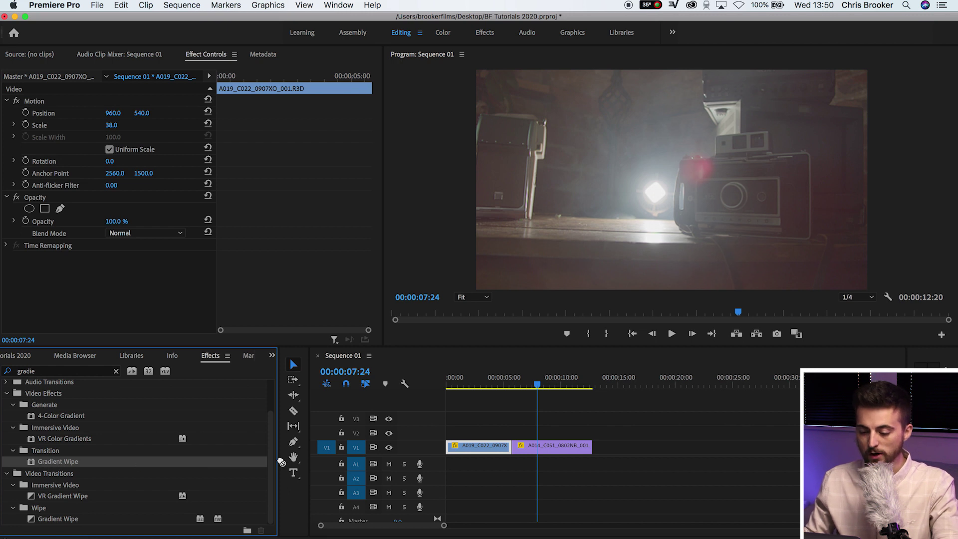
{"action": "left_click_drag", "start_coordinate": [281, 462], "coordinate": [480, 446]}
{"action": "key", "text": "Up"}
{"action": "key", "text": "space"}
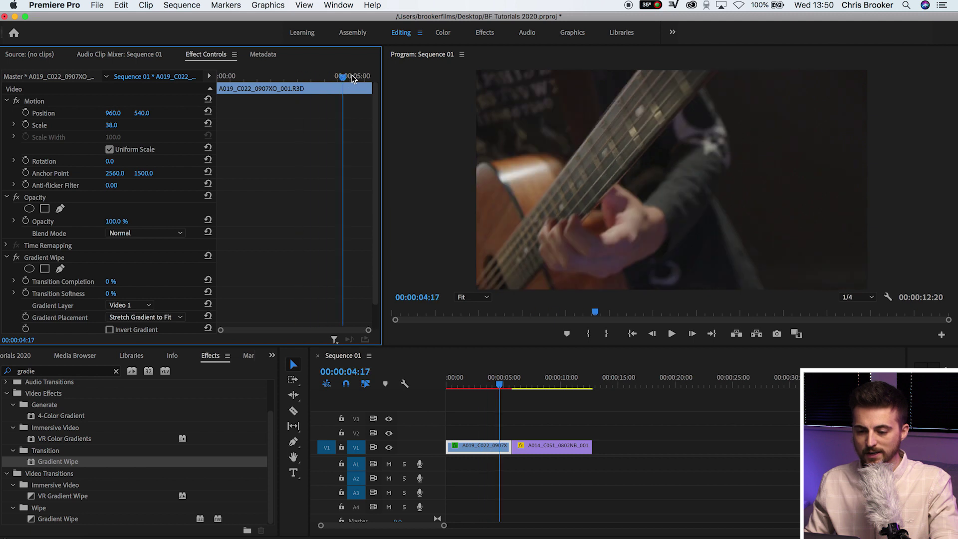
{"action": "key", "text": "space"}
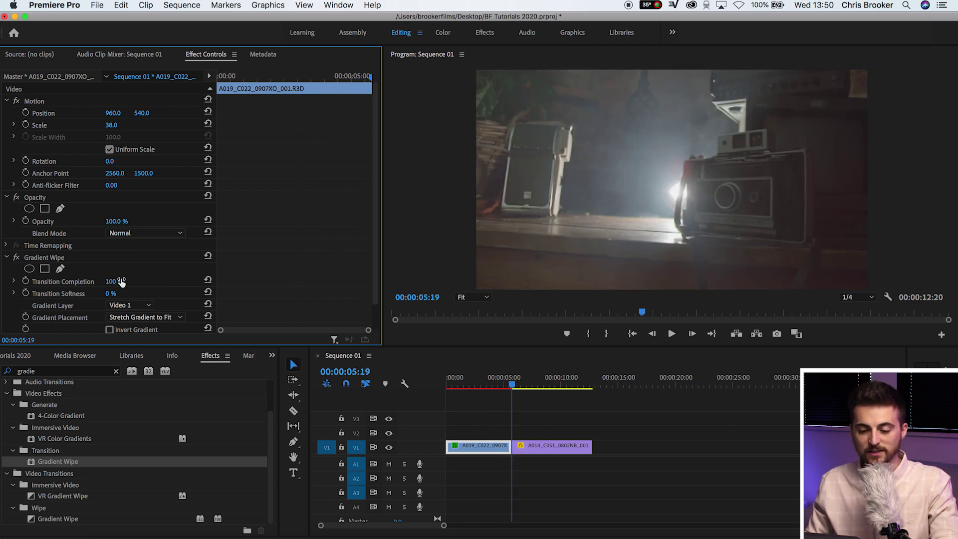
Keyframe Transition Completion at 100% at the cut and 29% at 00:00:05:07.
{"action": "left_click", "coordinate": [25, 281]}
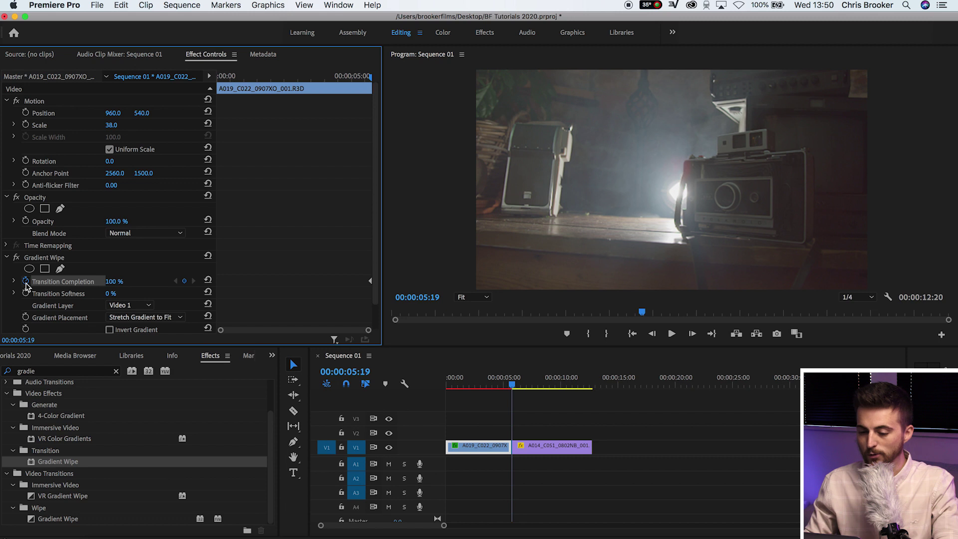
{"action": "key", "text": "Left"}
{"action": "key", "text": "Left"}
{"action": "key", "text": "Left"}
{"action": "key", "text": "Left"}
{"action": "key", "text": "Left"}
{"action": "key", "text": "Left"}
{"action": "key", "text": "Left"}
{"action": "key", "text": "Left"}
{"action": "key", "text": "Left"}
{"action": "key", "text": "Left"}
{"action": "key", "text": "Left"}
{"action": "key", "text": "Left"}
{"action": "key", "text": "Left"}
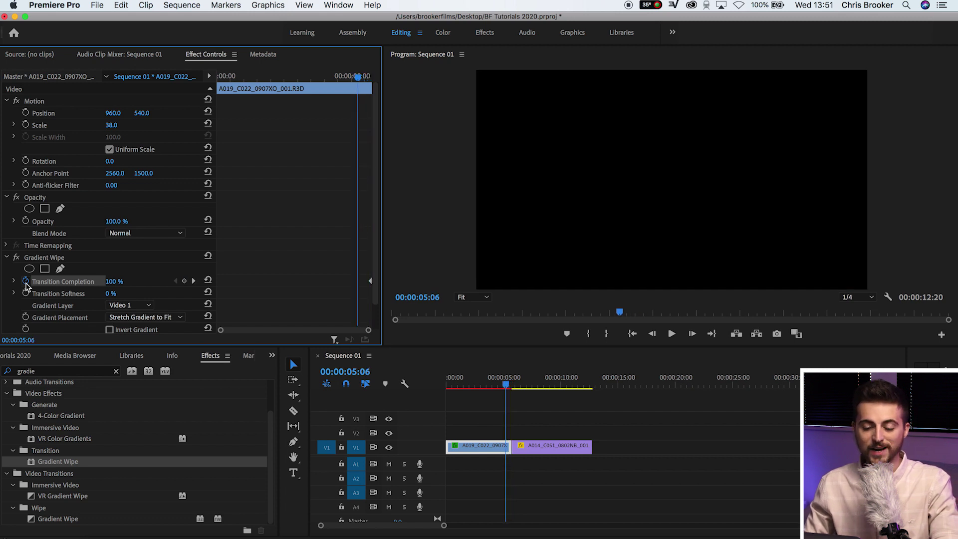
{"action": "key", "text": "Left"}
{"action": "key", "text": "Left"}
{"action": "key", "text": "Left"}
{"action": "key", "text": "Left"}
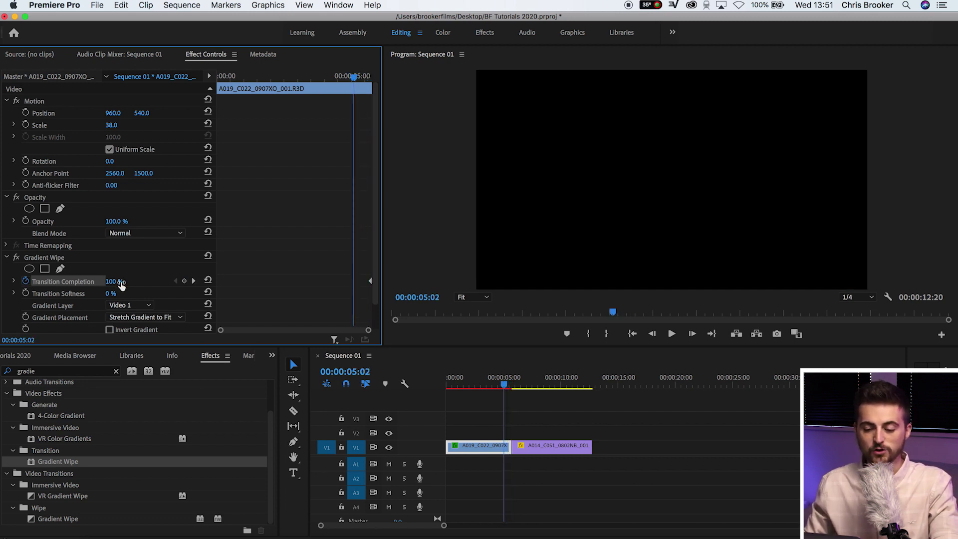
{"action": "left_click_drag", "start_coordinate": [121, 283], "coordinate": [120, 282]}
{"action": "key", "text": "Right"}
{"action": "key", "text": "Right"}
{"action": "key", "text": "Right"}
{"action": "key", "text": "Right"}
{"action": "key", "text": "Right"}
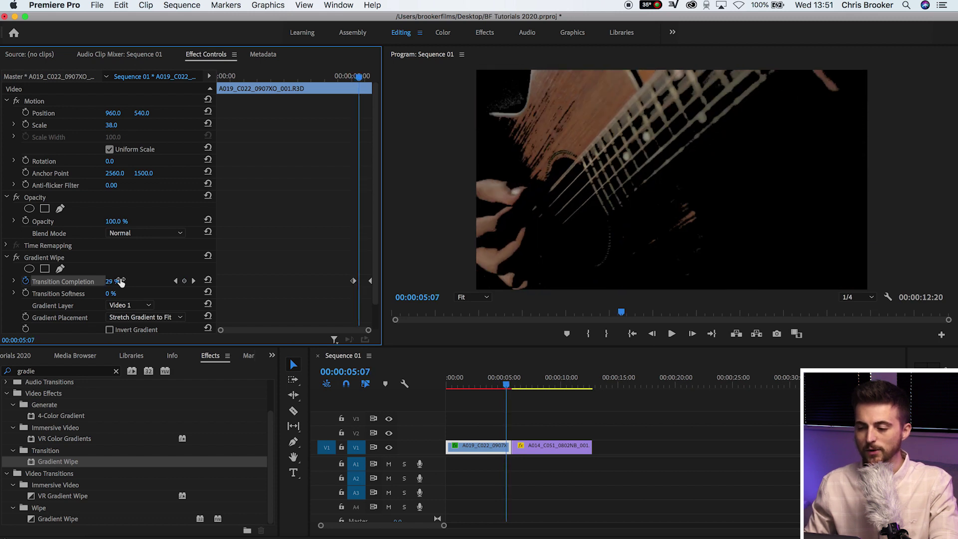
{"action": "key", "text": "Right"}
{"action": "key", "text": "Right"}
{"action": "key", "text": "Right"}
{"action": "key", "text": "Right"}
{"action": "key", "text": "Right"}
{"action": "key", "text": "Right"}
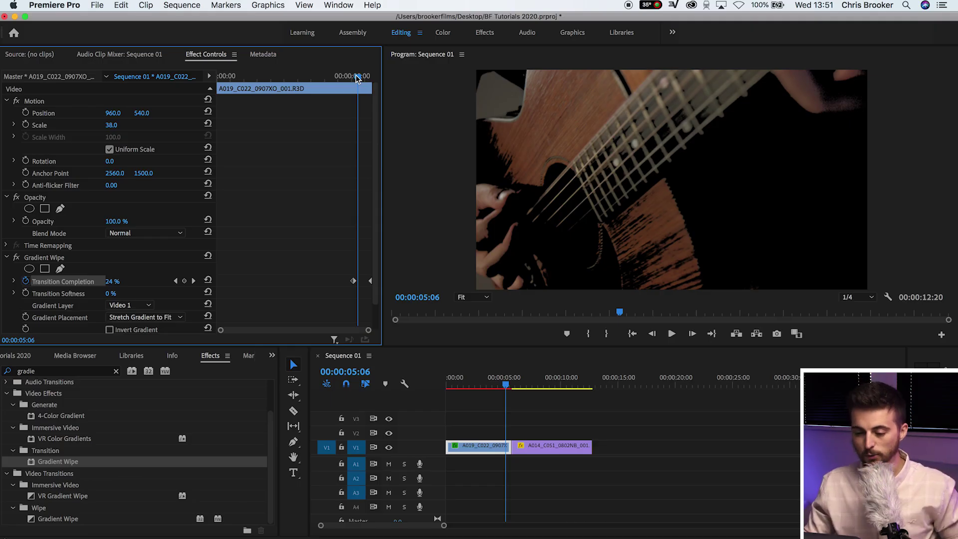
Move the first clip up to V2 and slide the second clip left underneath it.
{"action": "key", "text": "Left"}
{"action": "key", "text": "Left"}
{"action": "key", "text": "Left"}
{"action": "key", "text": "Left"}
{"action": "key", "text": "Left"}
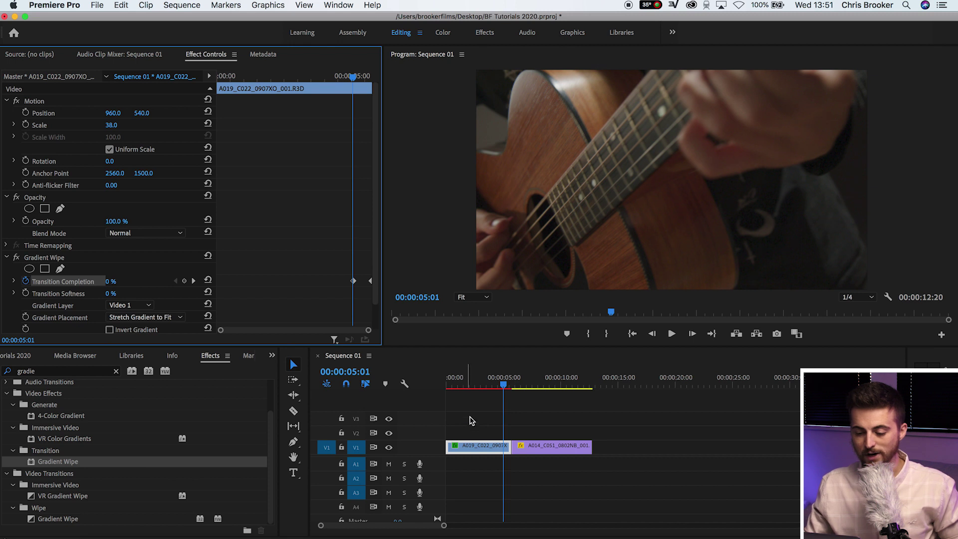
{"action": "left_click_drag", "start_coordinate": [481, 446], "coordinate": [482, 432]}
{"action": "left_click_drag", "start_coordinate": [543, 448], "coordinate": [535, 447]}
{"action": "key", "text": "Right"}
{"action": "key", "text": "Right"}
{"action": "key", "text": "Right"}
{"action": "key", "text": "Right"}
{"action": "key", "text": "Right"}
{"action": "key", "text": "Right"}
{"action": "key", "text": "Right"}
{"action": "key", "text": "Right"}
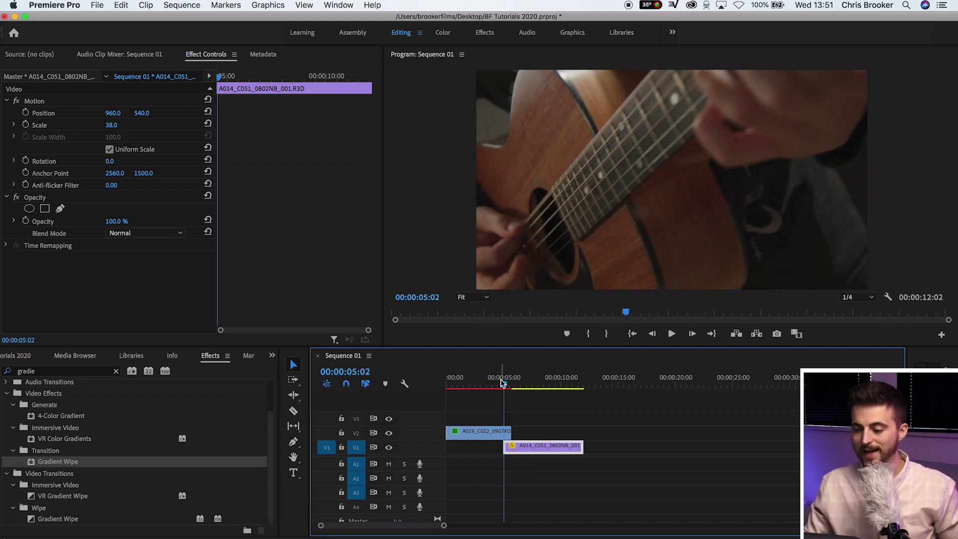
Play back the gradient wipe twice from about 4 seconds.
{"action": "left_click", "coordinate": [492, 381]}
{"action": "key", "text": "space"}
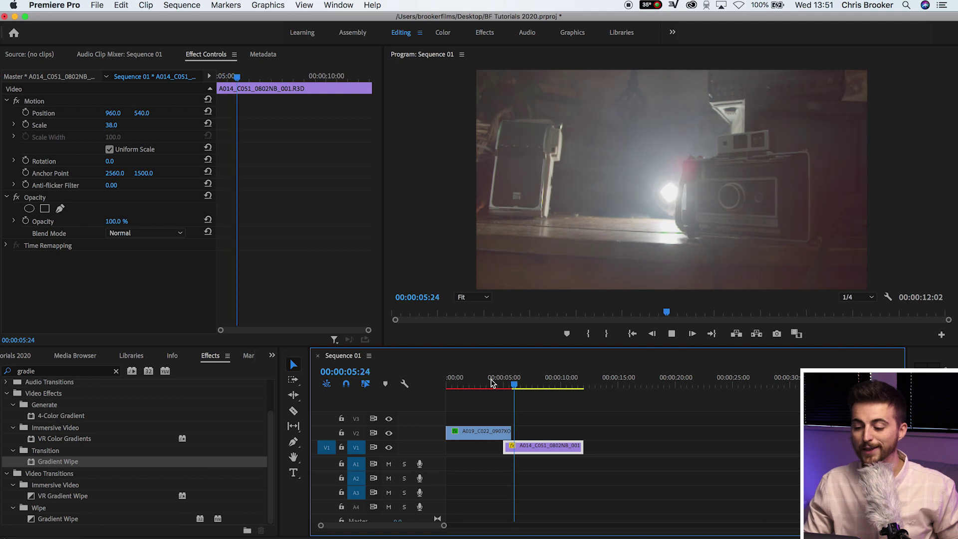
{"action": "key", "text": "space"}
{"action": "left_click", "coordinate": [490, 382]}
{"action": "key", "text": "space"}
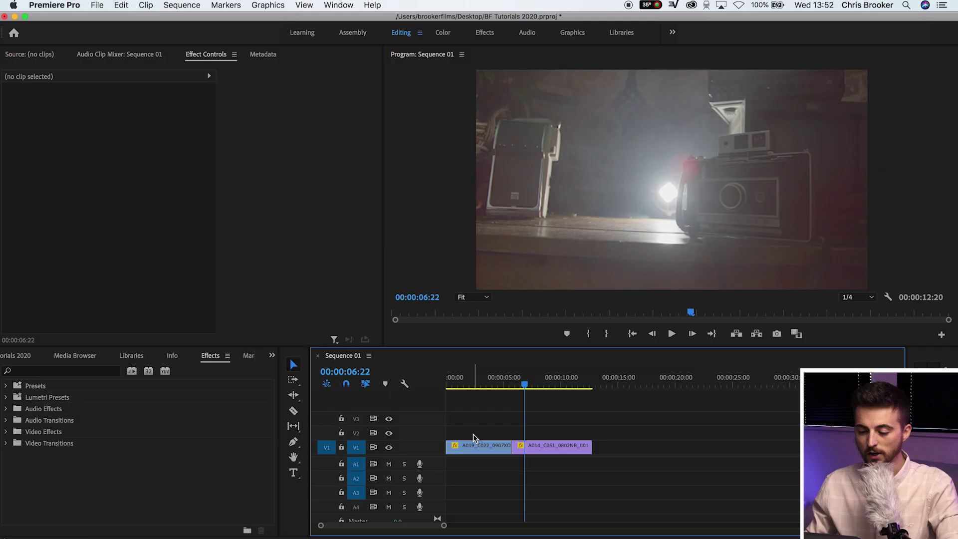
Select the first clip A019_C022 on V1 to show its Motion and Opacity settings.
{"action": "left_click", "coordinate": [486, 446]}
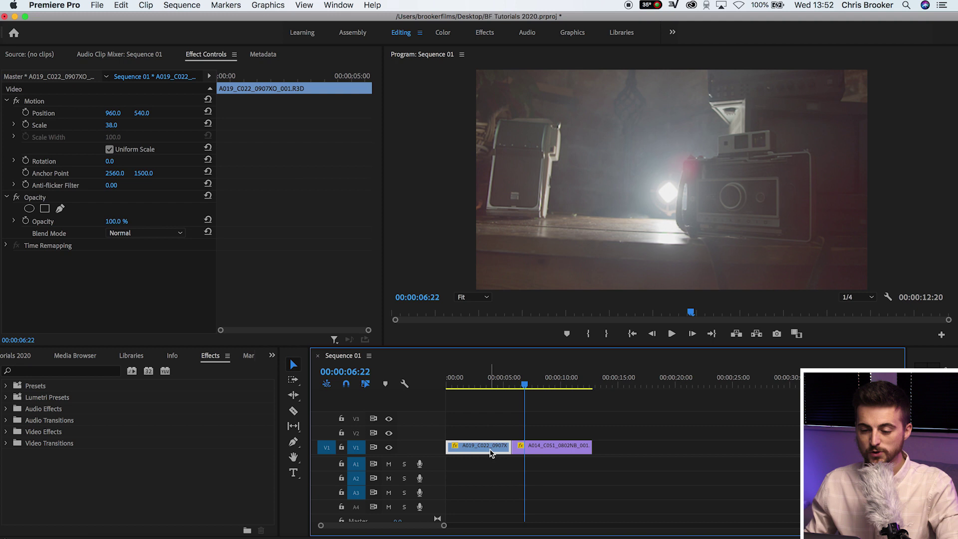
Keyframe the first clip's Opacity from 100% at 05:07 to 0% at 05:17.
{"action": "left_click_drag", "start_coordinate": [287, 77], "coordinate": [391, 81]}
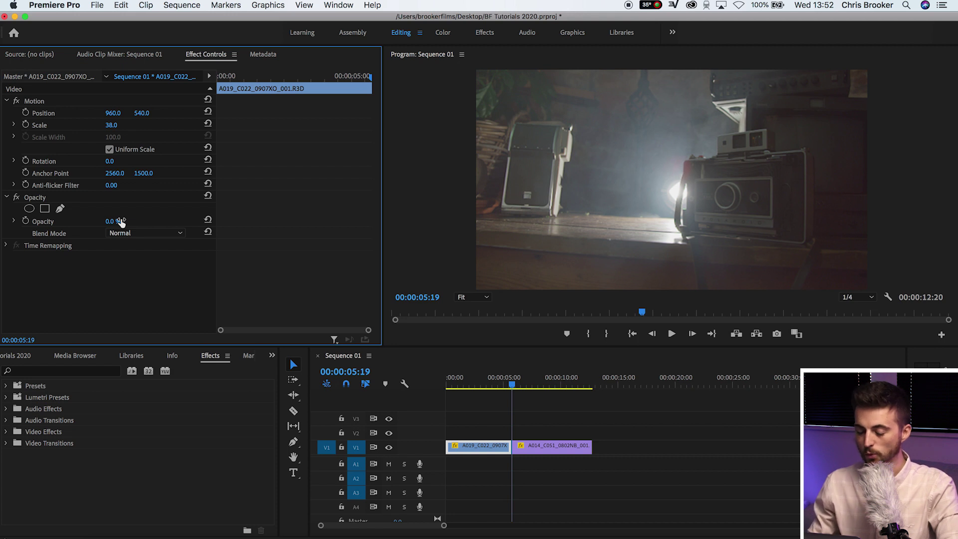
{"action": "key", "text": "Left"}
{"action": "key", "text": "Left"}
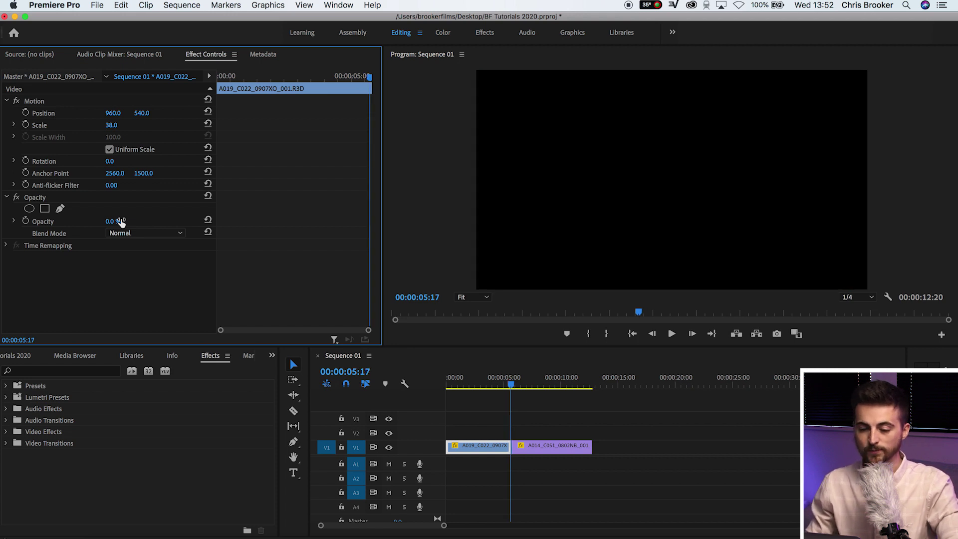
{"action": "left_click", "coordinate": [26, 221]}
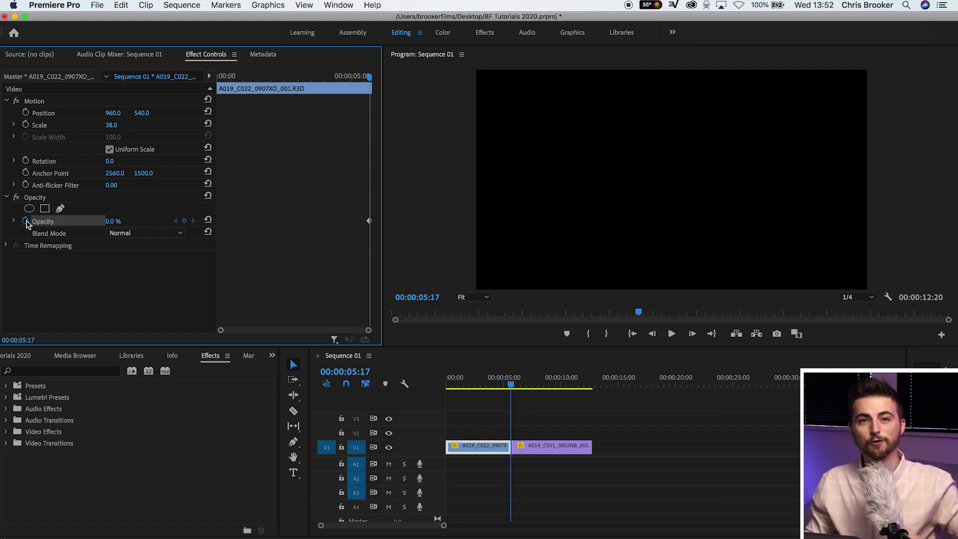
{"action": "key", "text": "Left"}
{"action": "key", "text": "Left"}
{"action": "key", "text": "Left"}
{"action": "key", "text": "Left"}
{"action": "key", "text": "Left"}
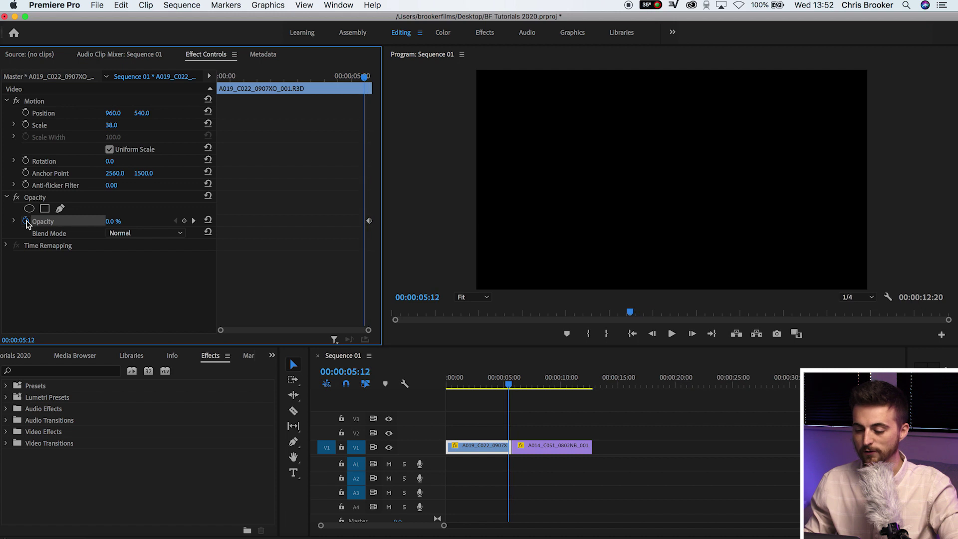
{"action": "key", "text": "Left"}
{"action": "key", "text": "Left"}
{"action": "key", "text": "Left"}
{"action": "key", "text": "Left"}
{"action": "key", "text": "Left"}
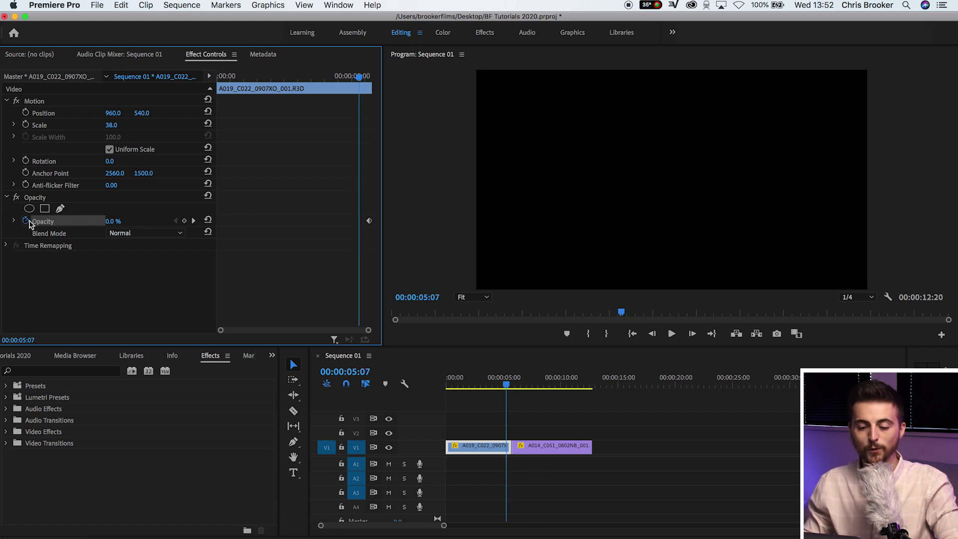
{"action": "left_click_drag", "start_coordinate": [113, 221], "coordinate": [121, 221]}
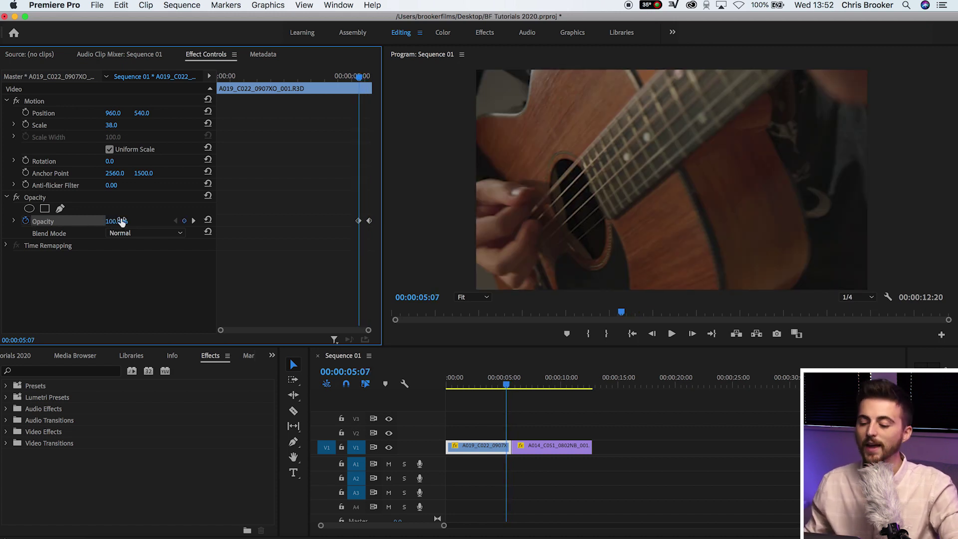
{"action": "left_click", "coordinate": [565, 446]}
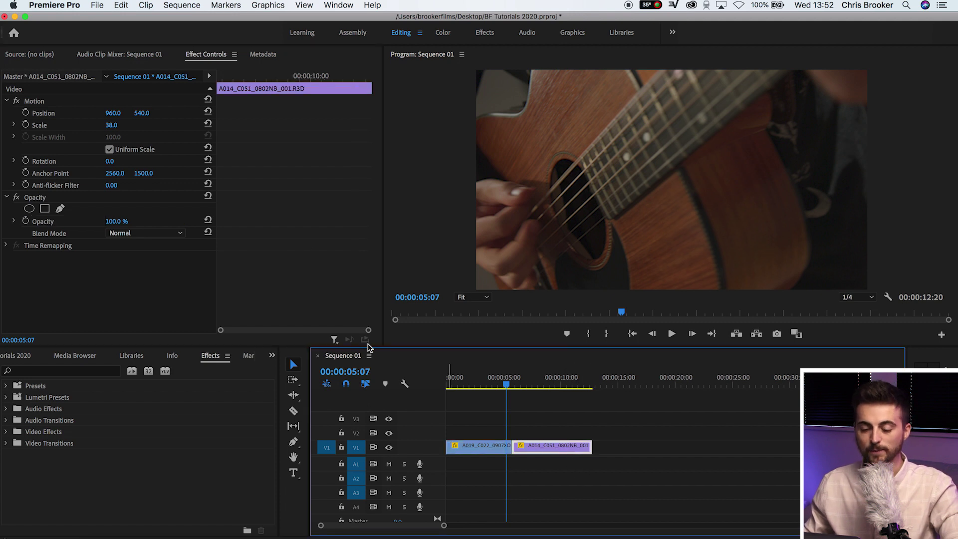
Keyframe the second clip's Opacity from 0% at 05:22 to 100% at 06:12.
{"action": "left_click_drag", "start_coordinate": [279, 73], "coordinate": [196, 151]}
{"action": "left_click", "coordinate": [116, 221]}
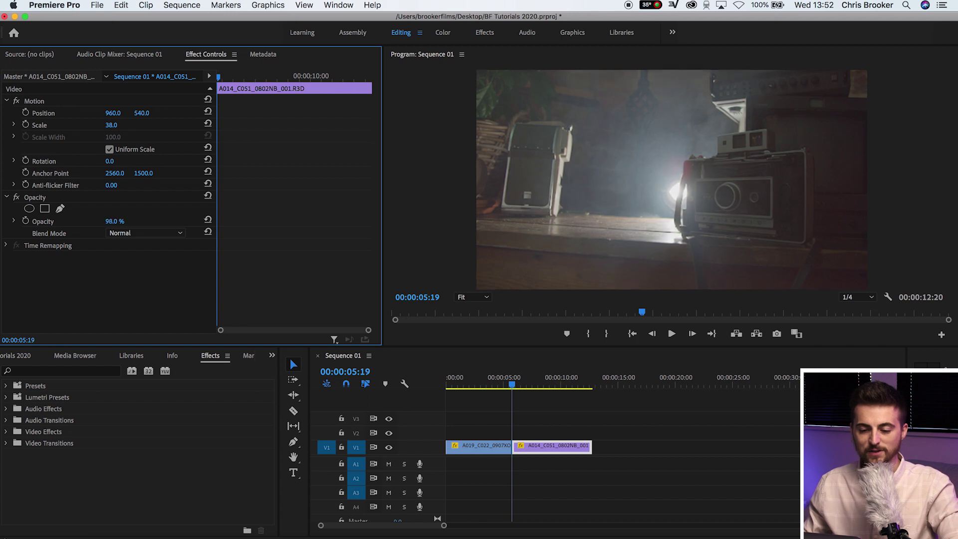
{"action": "type", "text": "0"}
{"action": "key", "text": "Return"}
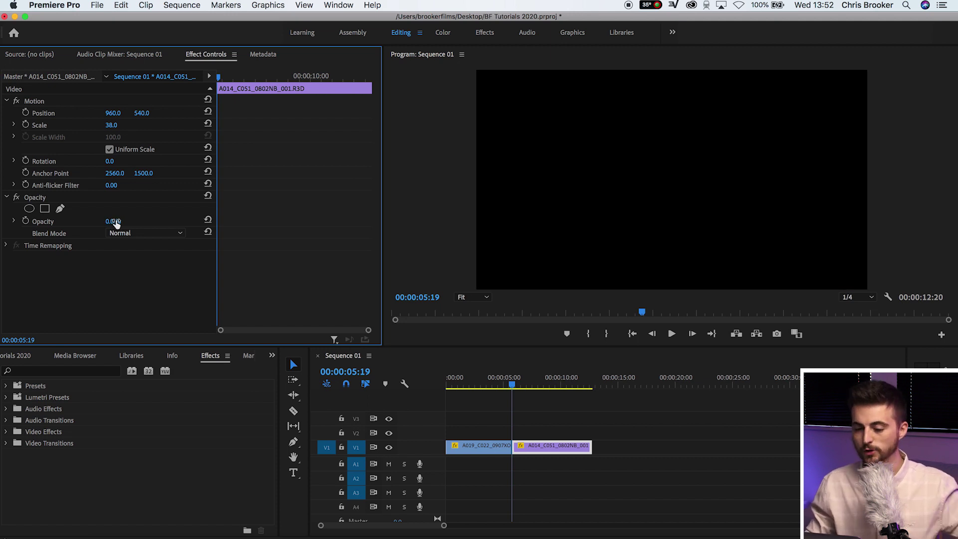
{"action": "key", "text": "Right"}
{"action": "key", "text": "Right"}
{"action": "key", "text": "Right"}
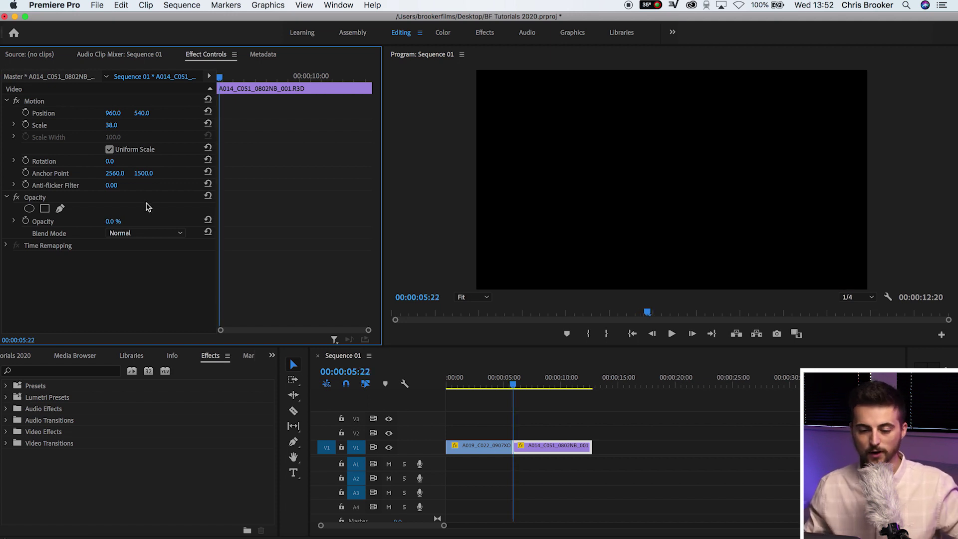
{"action": "left_click", "coordinate": [25, 221]}
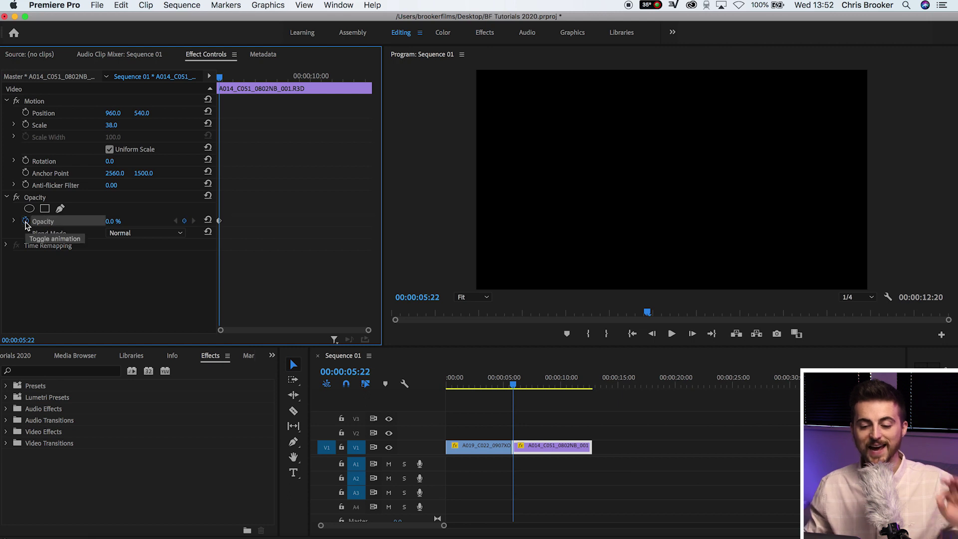
{"action": "key", "text": "Right"}
{"action": "key", "text": "Right"}
{"action": "key", "text": "Right"}
{"action": "key", "text": "Right"}
{"action": "key", "text": "Right"}
{"action": "key", "text": "Right"}
{"action": "key", "text": "Right"}
{"action": "key", "text": "Right"}
{"action": "key", "text": "Right"}
{"action": "key", "text": "Right"}
{"action": "key", "text": "Right"}
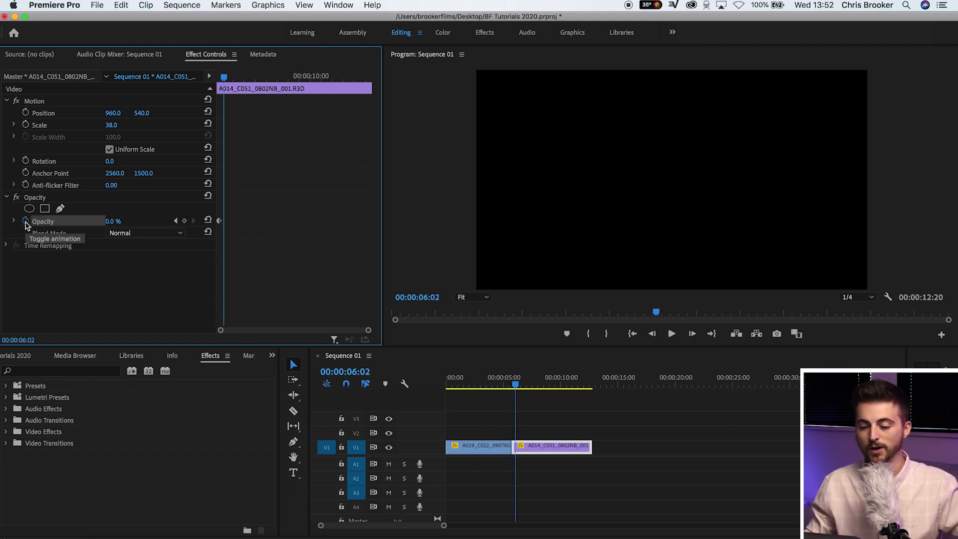
{"action": "key", "text": "Right"}
{"action": "key", "text": "Right"}
{"action": "key", "text": "Right"}
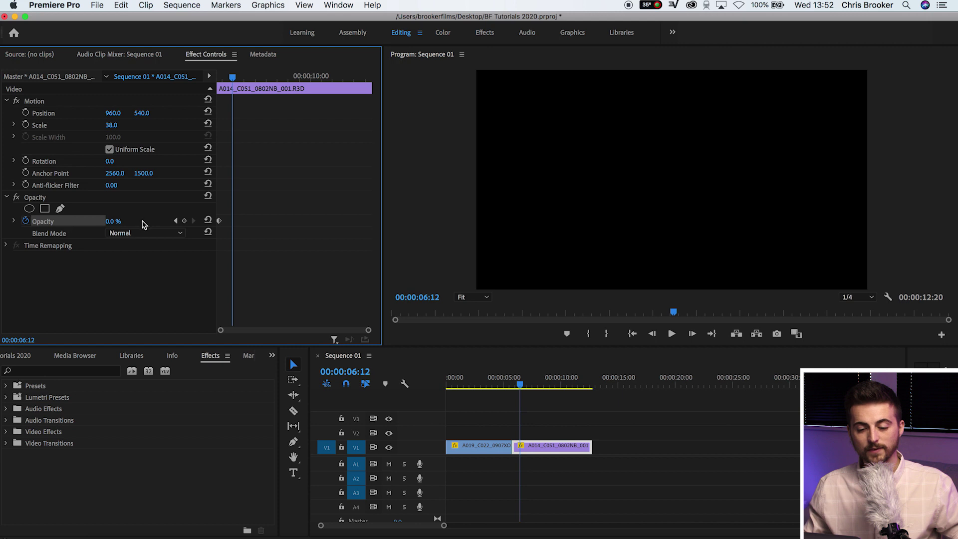
{"action": "left_click", "coordinate": [113, 221]}
{"action": "type", "text": "100"}
{"action": "key", "text": "Return"}
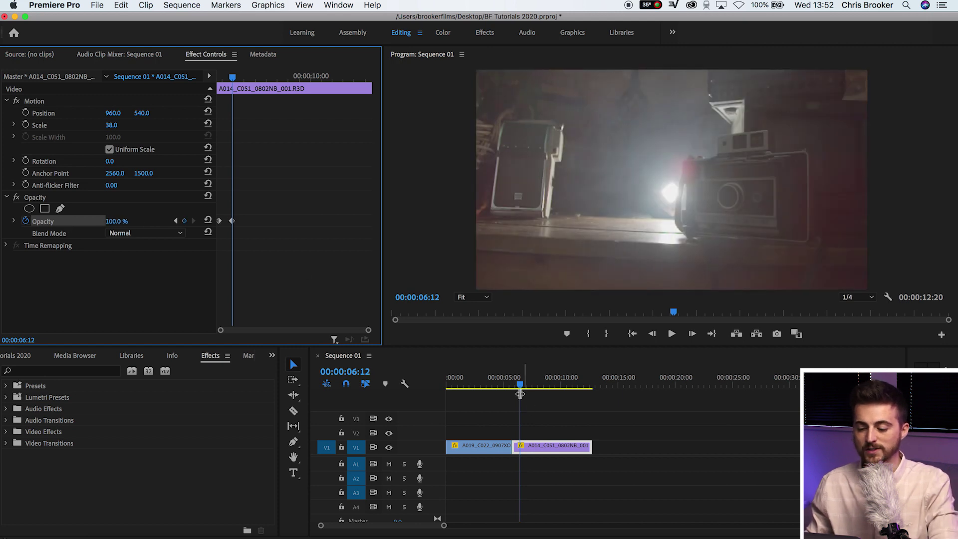
Play back the dip to black from just before the cut.
{"action": "left_click", "coordinate": [496, 384]}
{"action": "key", "text": "space"}
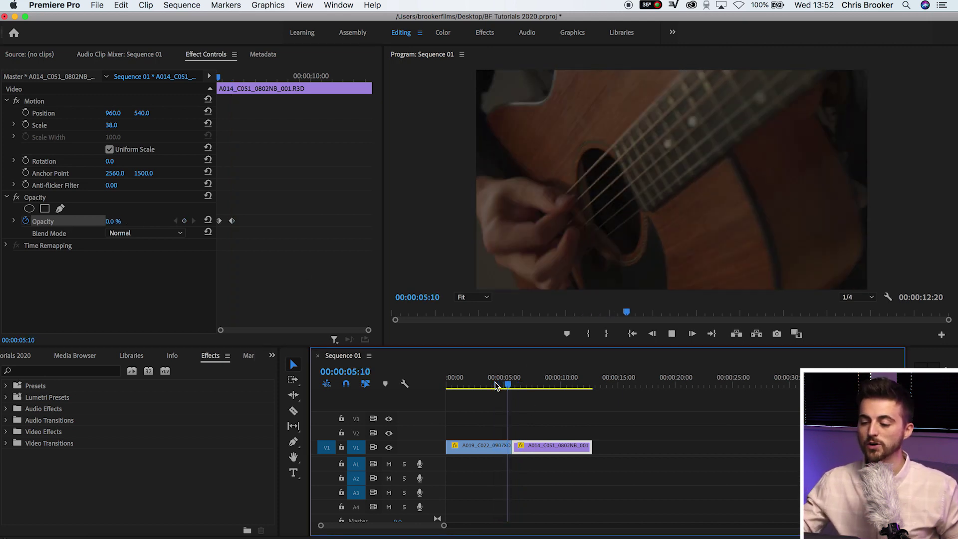
{"action": "key", "text": "space"}
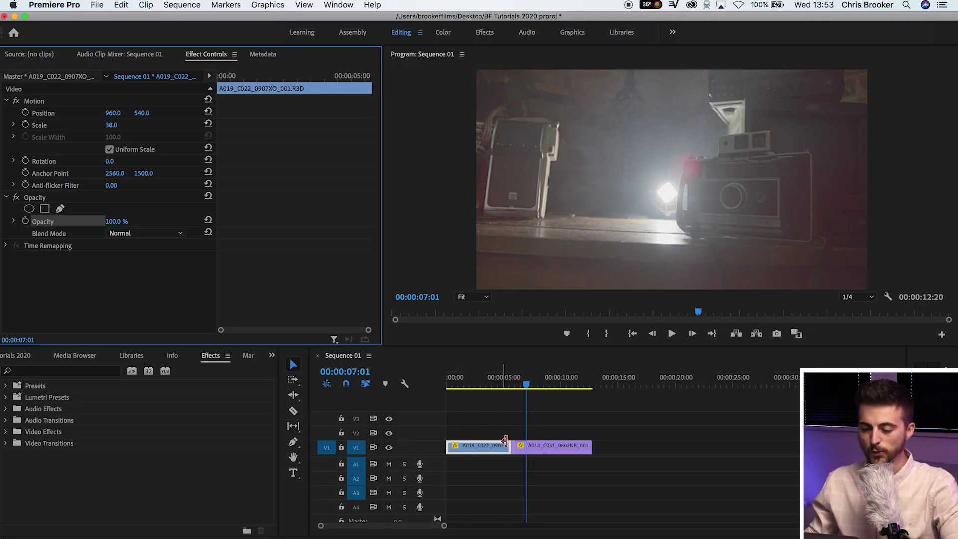
Create a new 1920×1080, 25 fps Black Video item in the Project panel.
{"action": "left_click", "coordinate": [271, 356]}
{"action": "left_click", "coordinate": [291, 370]}
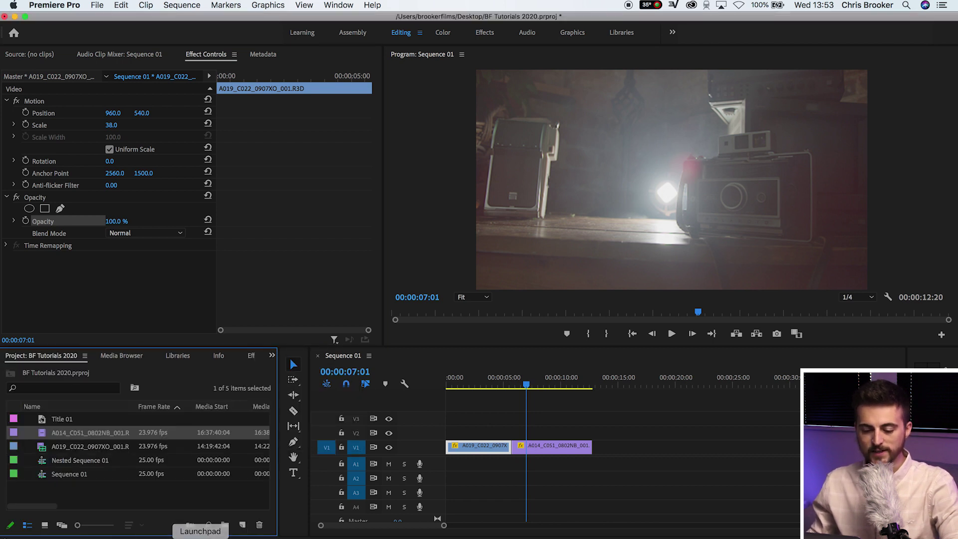
{"action": "left_click", "coordinate": [243, 525]}
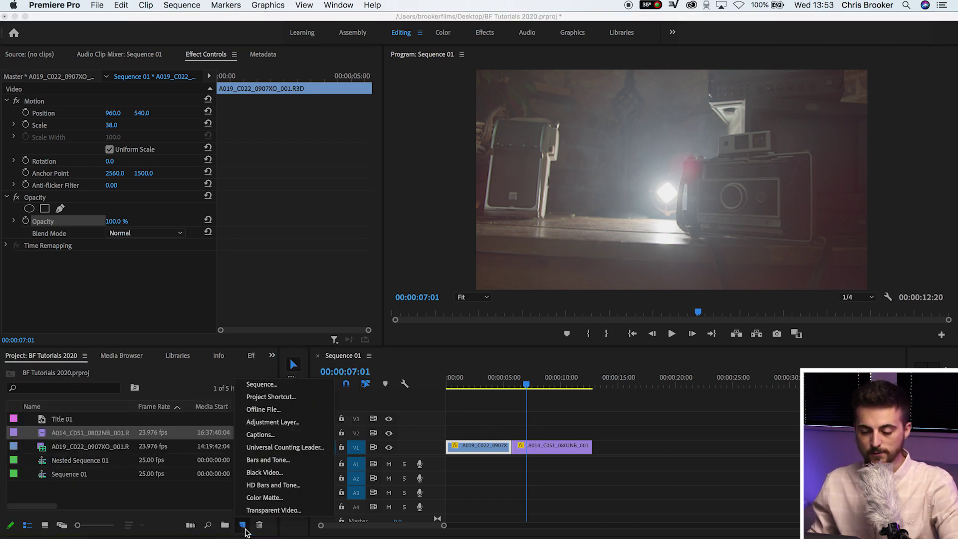
{"action": "left_click", "coordinate": [264, 472]}
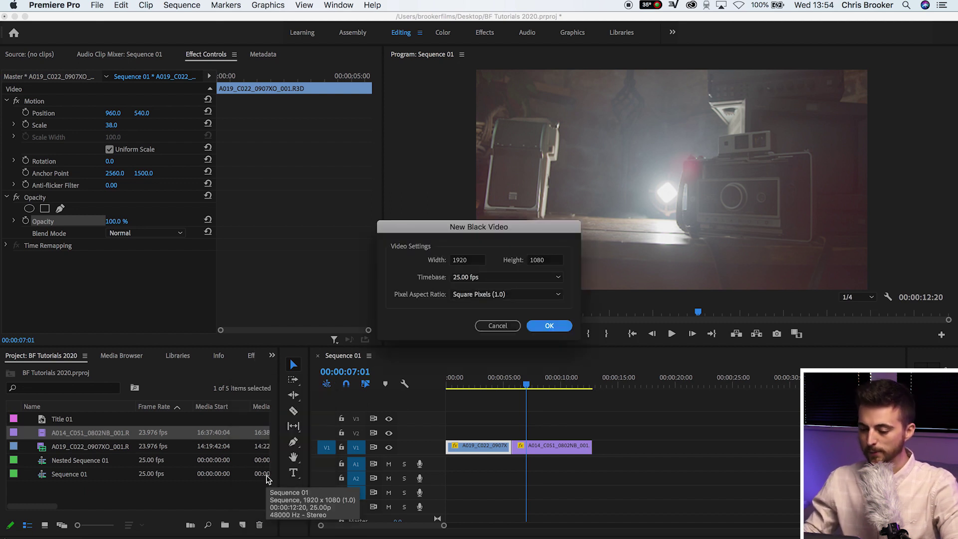
{"action": "key", "text": "Return"}
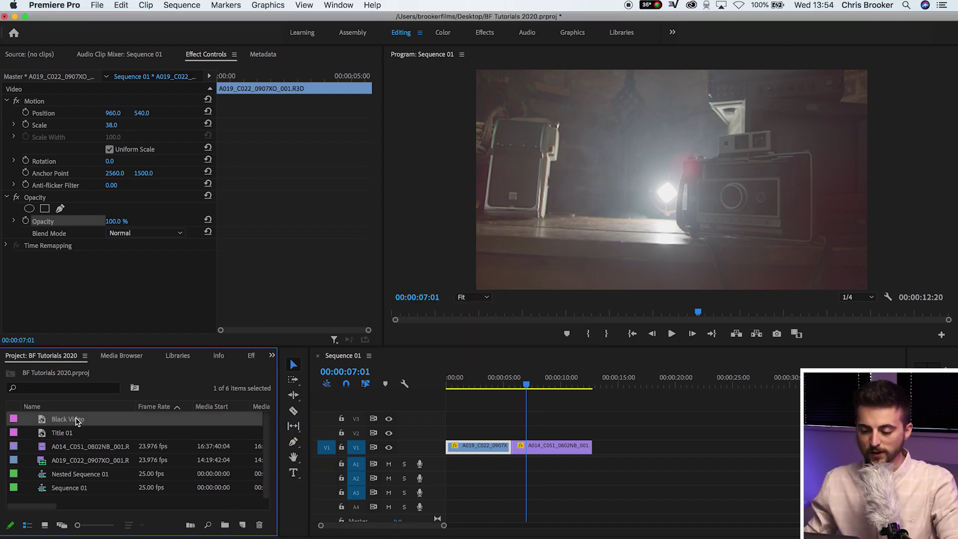
Place the Black Video on V2 over the join and cut away everything before 00:00:05:09.
{"action": "left_click_drag", "start_coordinate": [77, 420], "coordinate": [601, 433]}
{"action": "left_click_drag", "start_coordinate": [526, 384], "coordinate": [515, 386]}
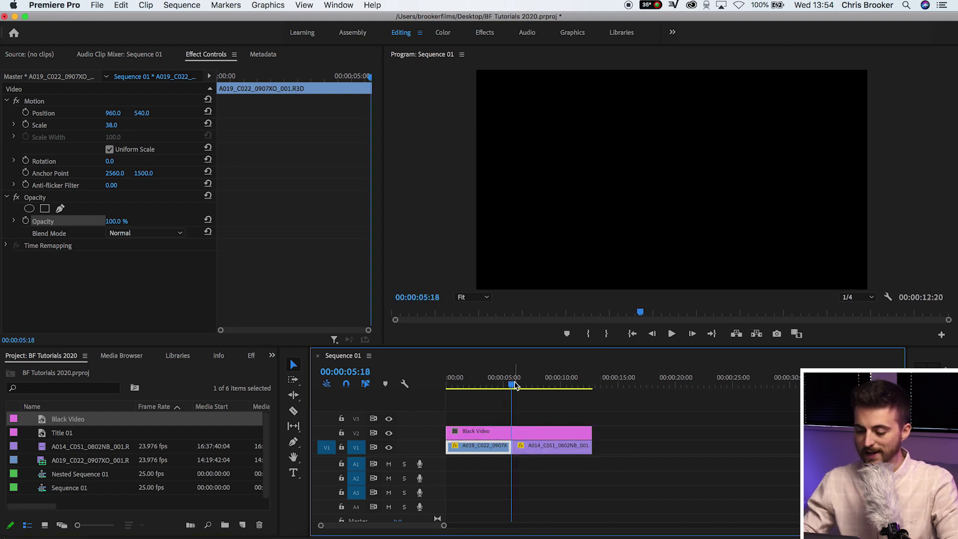
{"action": "key", "text": "="}
{"action": "key", "text": "="}
{"action": "key", "text": "Right"}
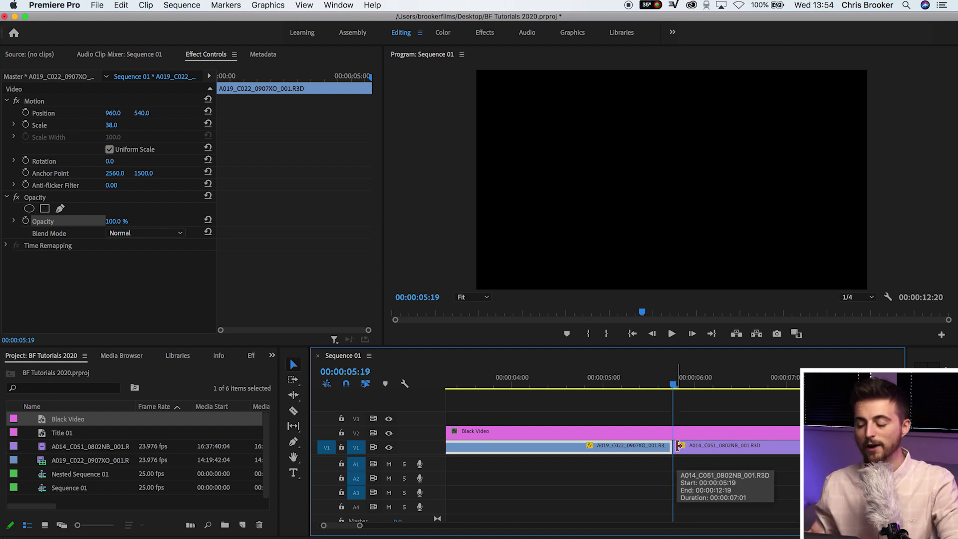
{"action": "key", "text": "Left"}
{"action": "key", "text": "Left"}
{"action": "key", "text": "Left"}
{"action": "key", "text": "Left"}
{"action": "key", "text": "Left"}
{"action": "key", "text": "Left"}
{"action": "key", "text": "Left"}
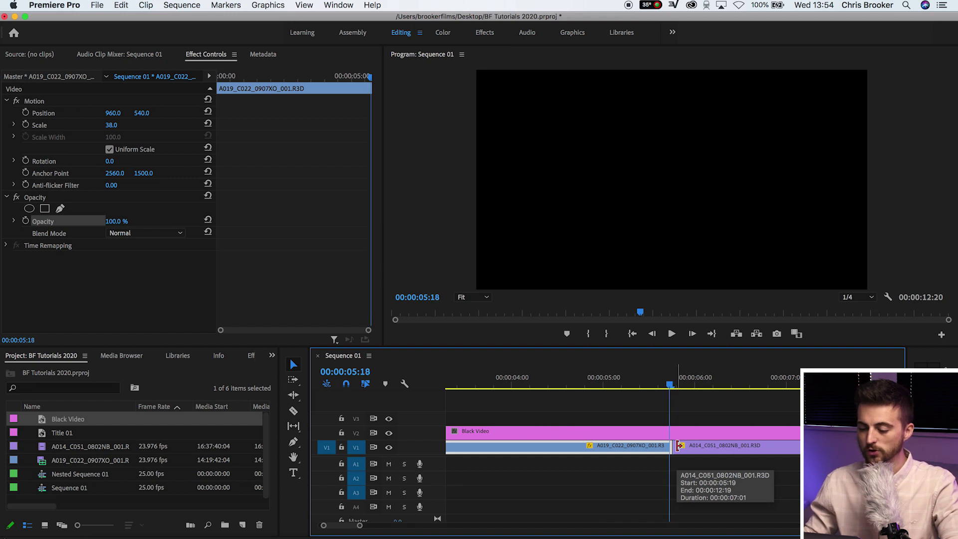
{"action": "key", "text": "Left"}
{"action": "key", "text": "Left"}
{"action": "key", "text": "Left"}
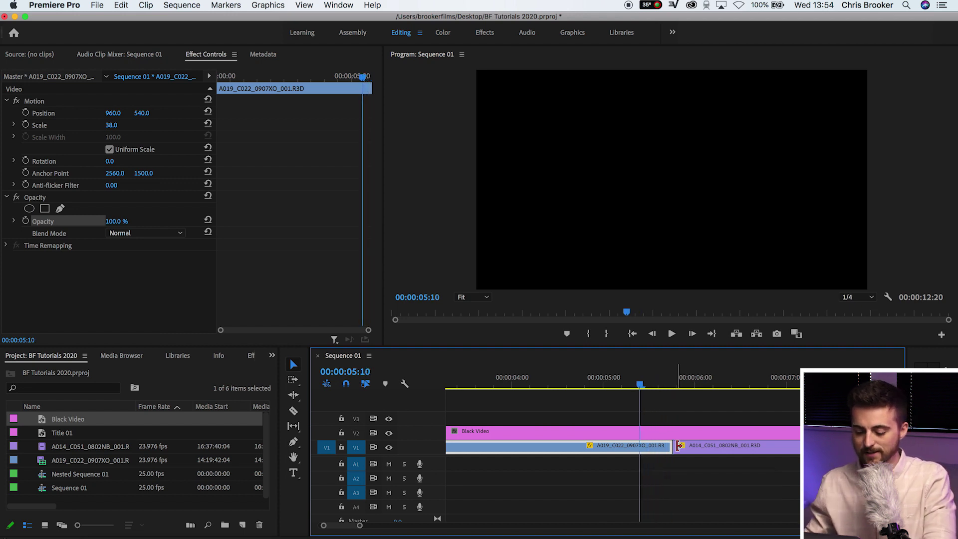
{"action": "key", "text": "c"}
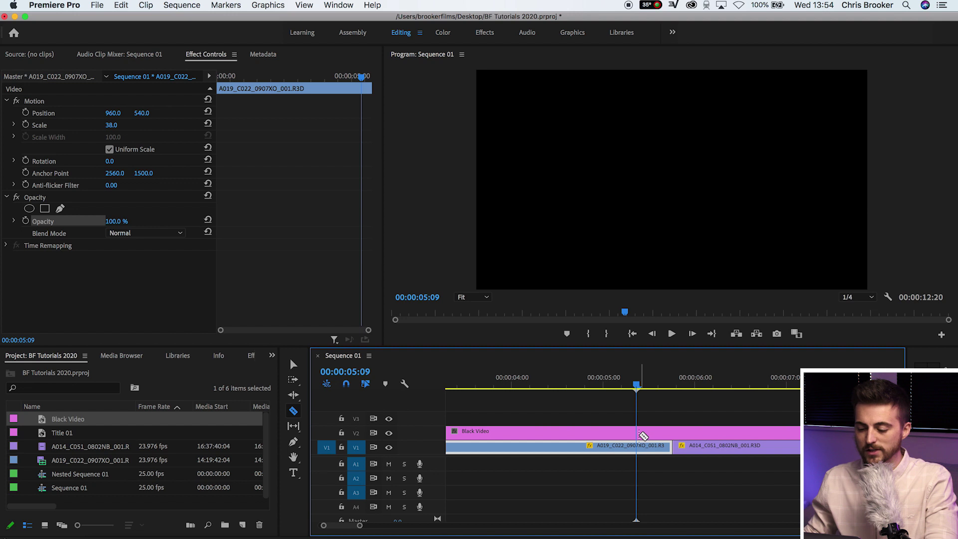
{"action": "left_click", "coordinate": [642, 433]}
{"action": "key", "text": "v"}
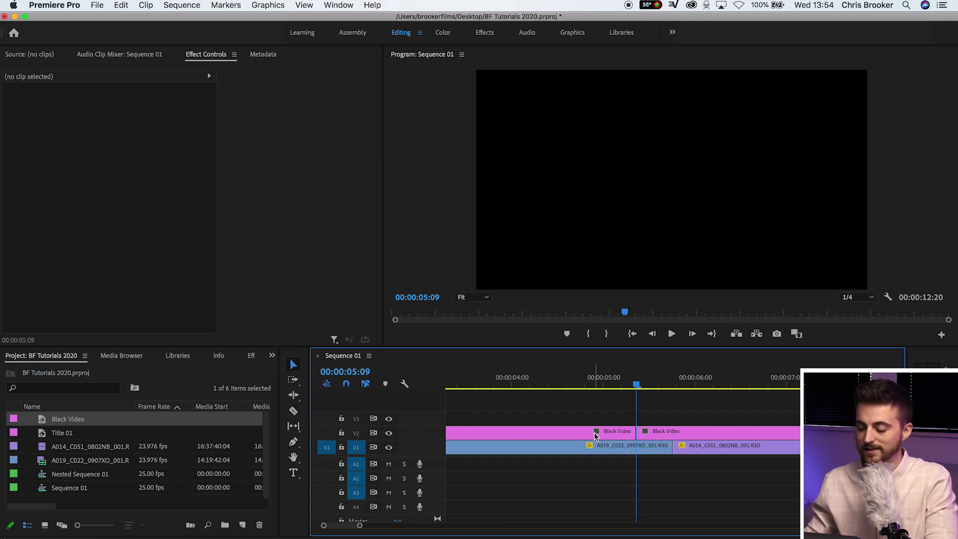
{"action": "left_click", "coordinate": [594, 432]}
{"action": "key", "text": "Delete"}
Cut off the Black Video after 00:00:06:04 and select the remaining short clip.
{"action": "scroll", "coordinate": [593, 432], "scroll_direction": "down", "scroll_amount": 3}
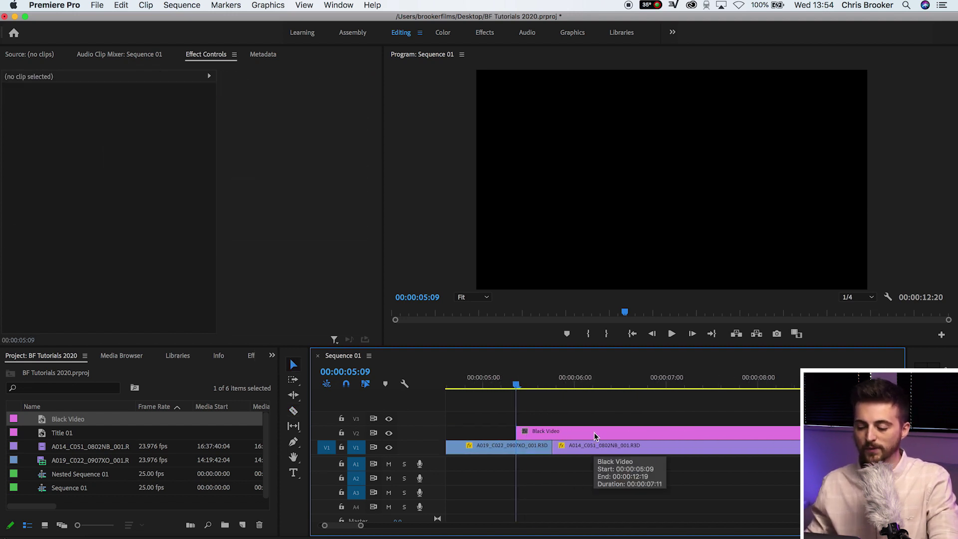
{"action": "left_click", "coordinate": [549, 384]}
{"action": "left_click_drag", "start_coordinate": [552, 384], "coordinate": [555, 384]}
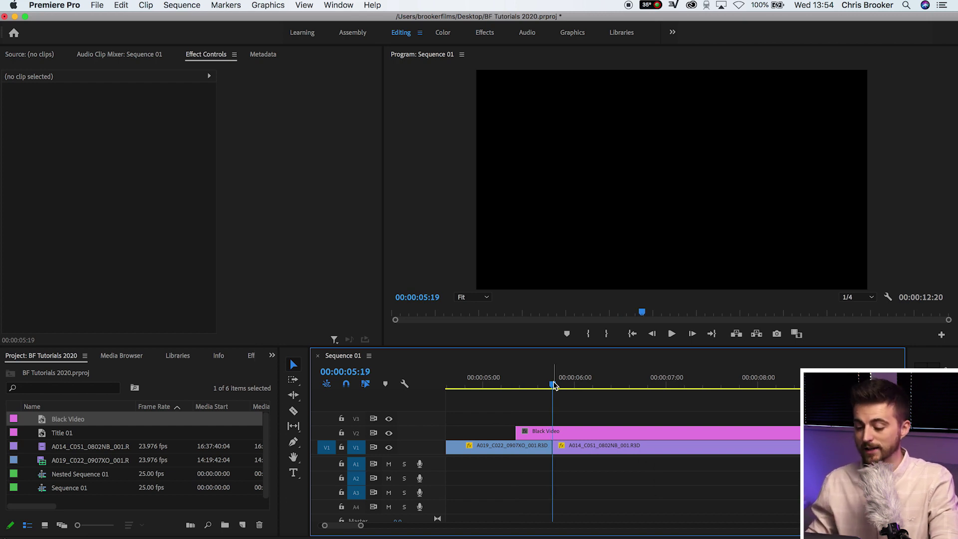
{"action": "key", "text": "Right"}
{"action": "key", "text": "Right"}
{"action": "key", "text": "Right"}
{"action": "key", "text": "Right"}
{"action": "key", "text": "Right"}
{"action": "key", "text": "Right"}
{"action": "key", "text": "Right"}
{"action": "key", "text": "Right"}
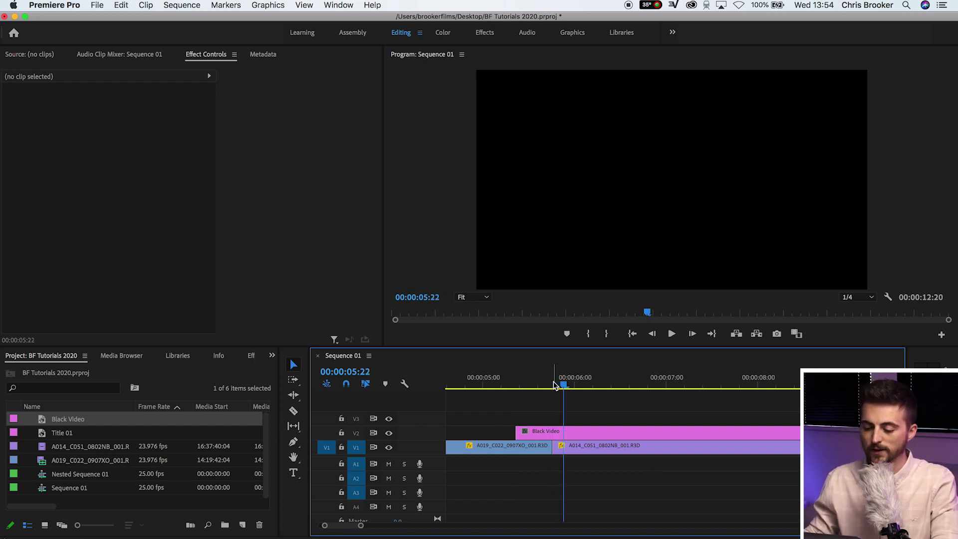
{"action": "key", "text": "Right"}
{"action": "key", "text": "Right"}
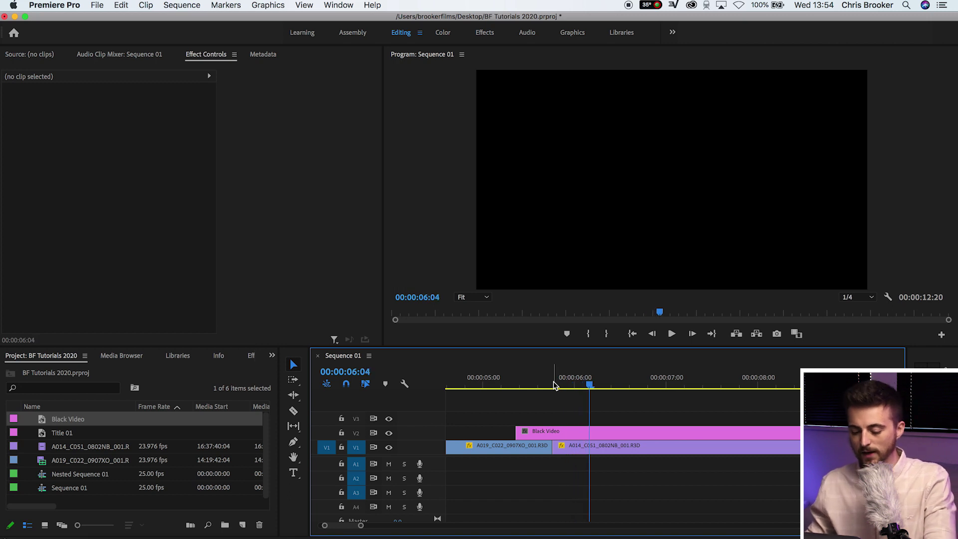
{"action": "key", "text": "c"}
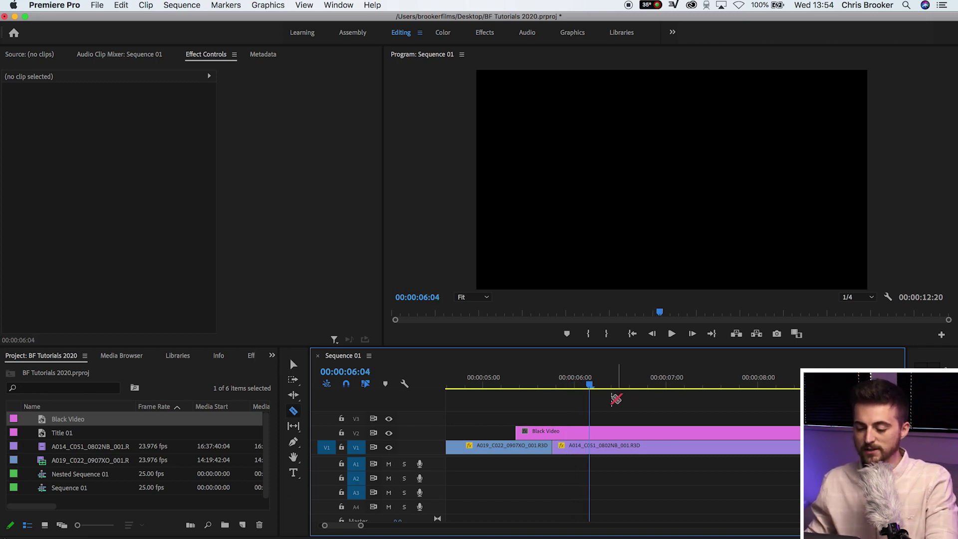
{"action": "left_click", "coordinate": [589, 433]}
{"action": "key", "text": "v"}
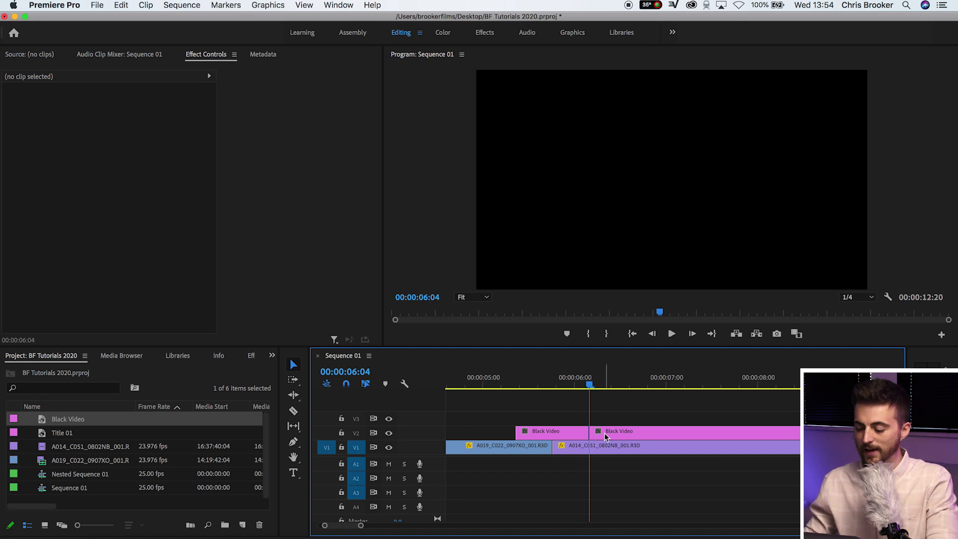
{"action": "left_click", "coordinate": [604, 433]}
{"action": "key", "text": "Delete"}
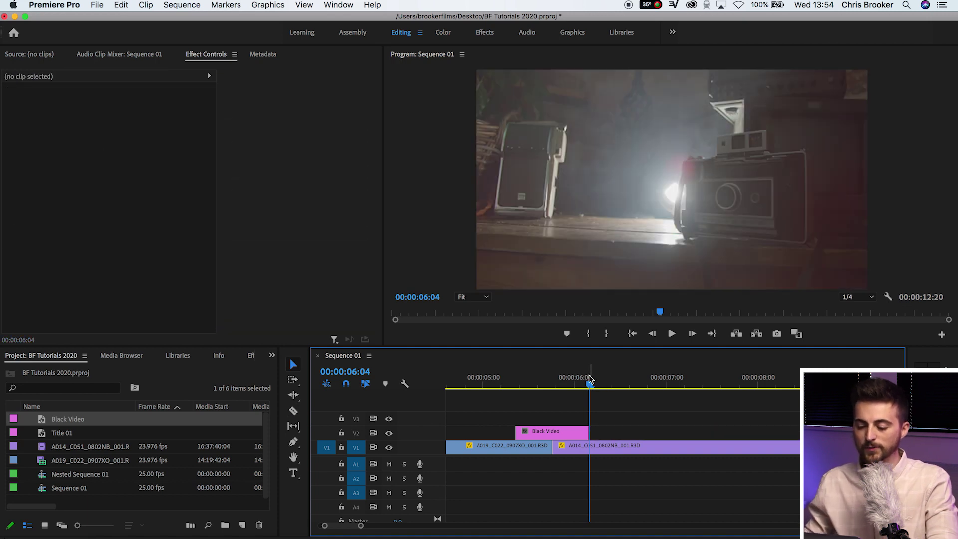
{"action": "left_click_drag", "start_coordinate": [589, 379], "coordinate": [513, 378]}
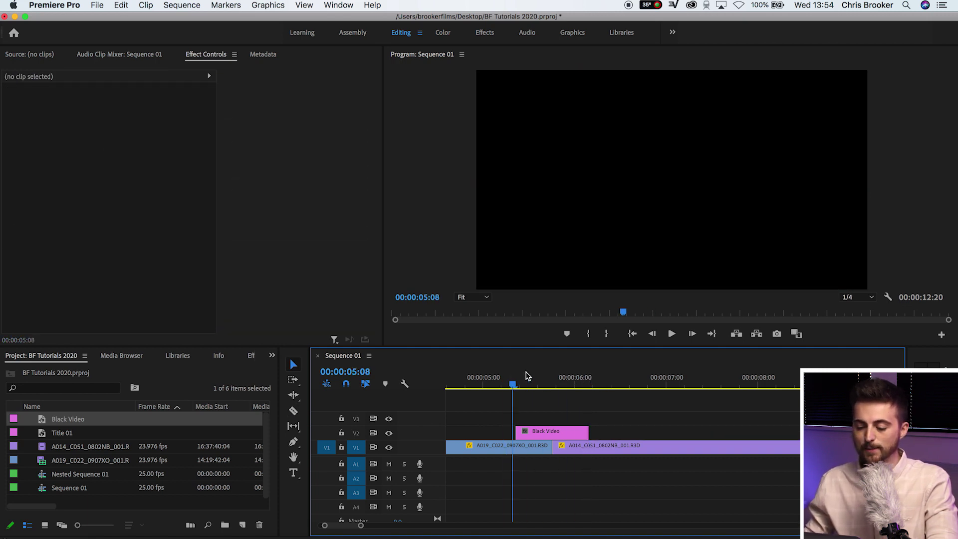
{"action": "left_click", "coordinate": [527, 378]}
{"action": "left_click", "coordinate": [551, 435]}
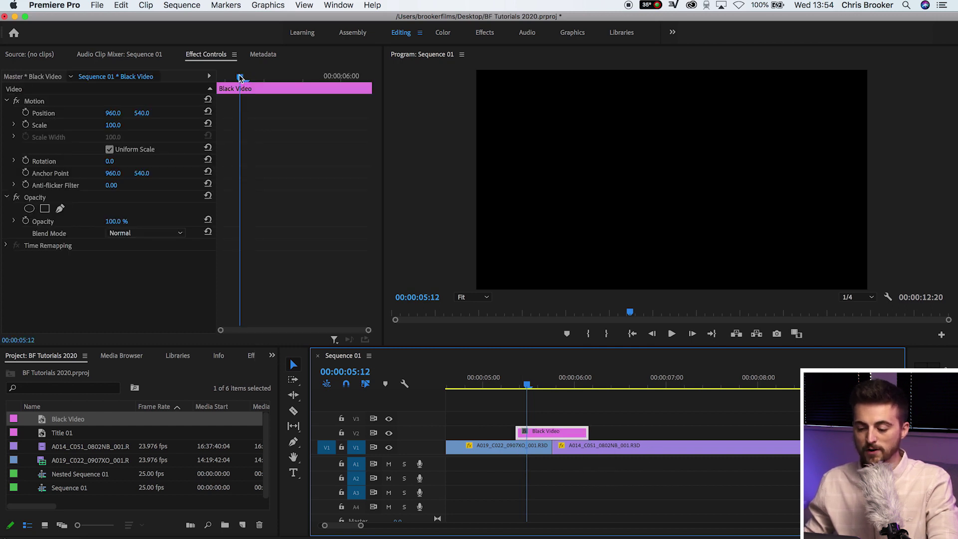
Keyframe Position X at -1097 on the clip's first frame, 00:00:05:09.
{"action": "left_click_drag", "start_coordinate": [240, 78], "coordinate": [213, 80]}
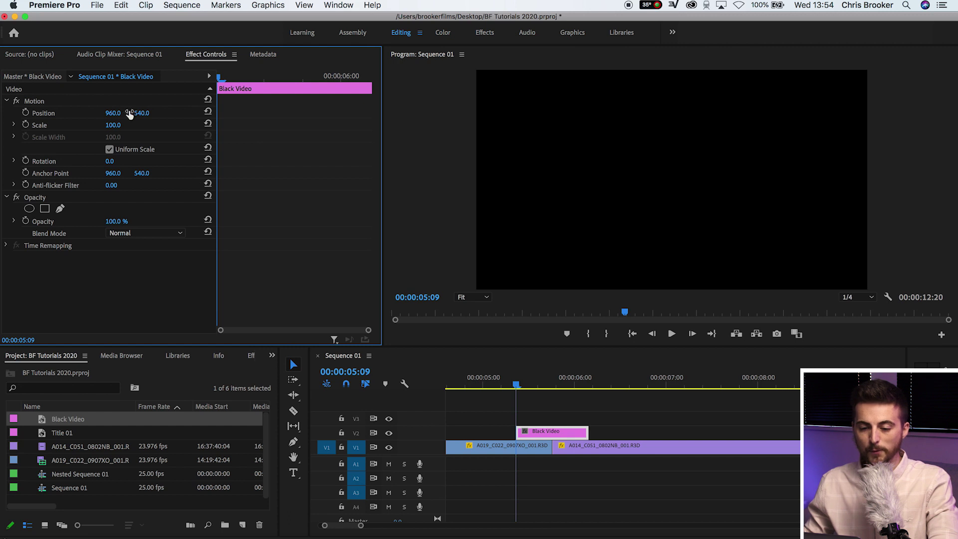
{"action": "left_click_drag", "start_coordinate": [125, 113], "coordinate": [100, 114]}
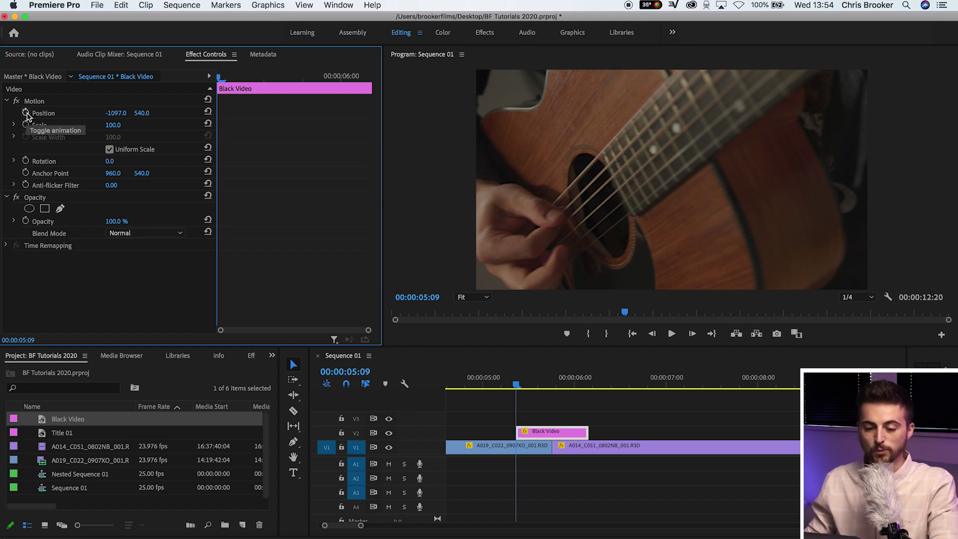
{"action": "left_click", "coordinate": [26, 113]}
Set Position X to 2897 at the clip's end, 00:00:06:04, and play back the slide.
{"action": "left_click_drag", "start_coordinate": [244, 76], "coordinate": [389, 81]}
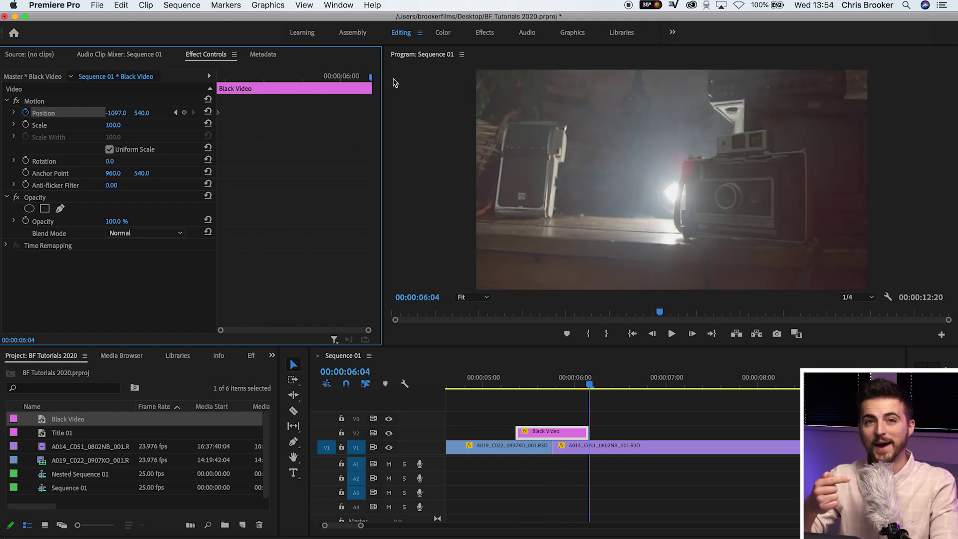
{"action": "key", "text": "Left"}
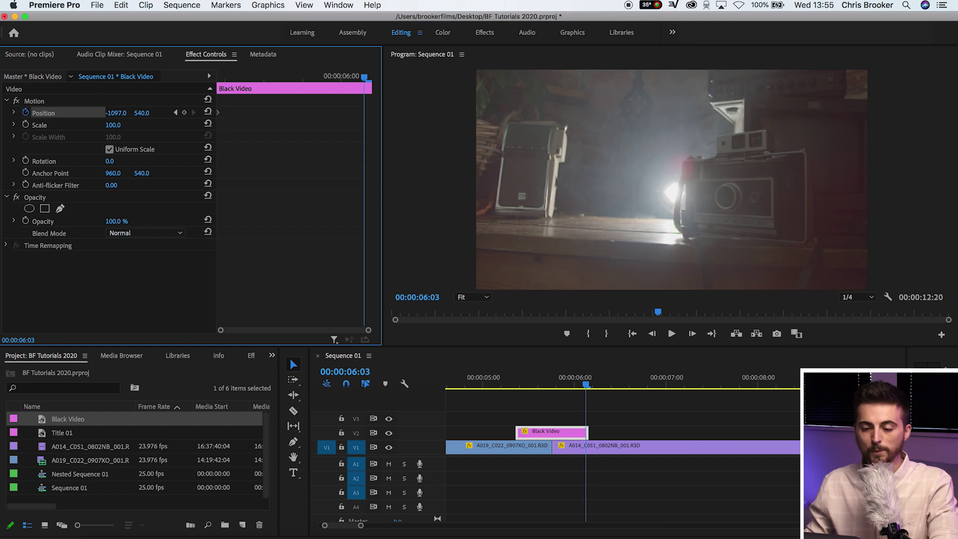
{"action": "left_click_drag", "start_coordinate": [114, 113], "coordinate": [114, 114]}
{"action": "key", "text": "Right"}
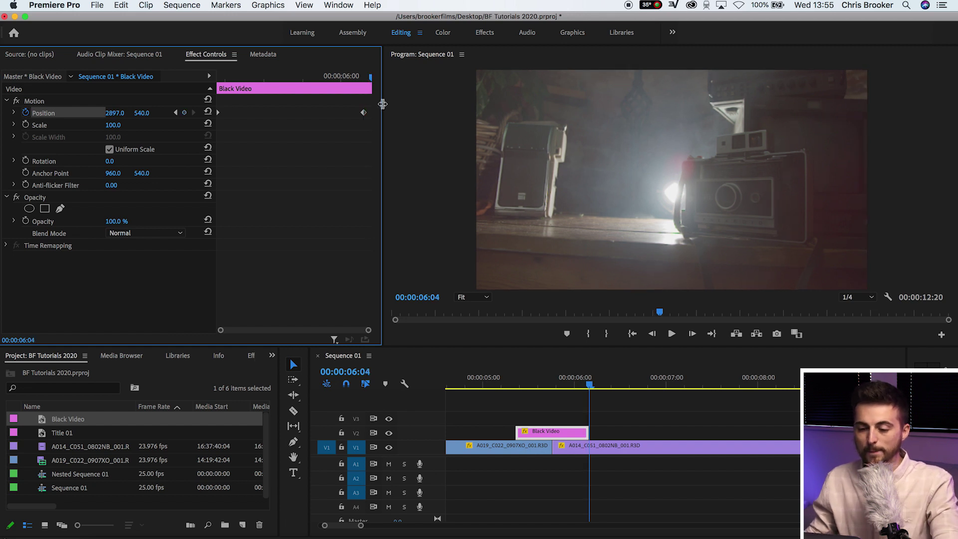
{"action": "key", "text": "space"}
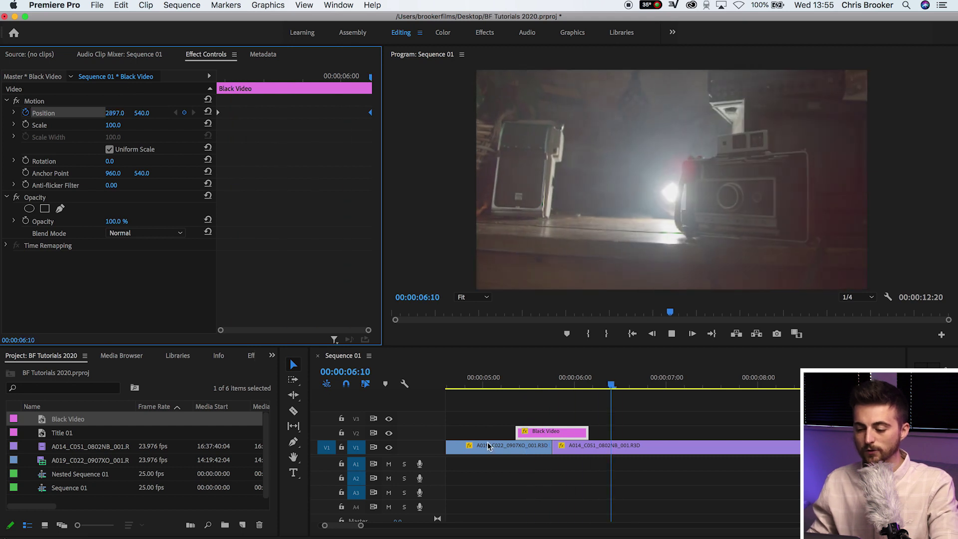
{"action": "left_click", "coordinate": [476, 384]}
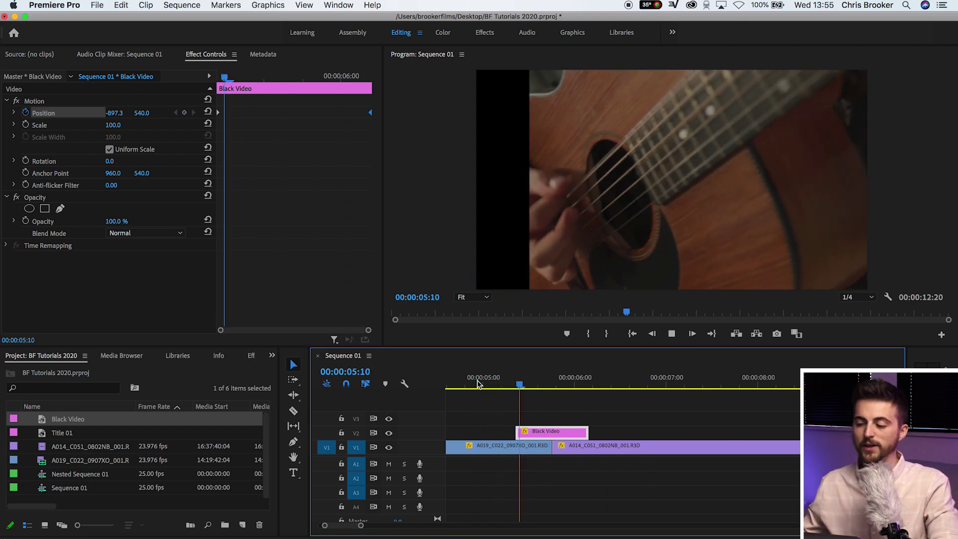
{"action": "key", "text": "space"}
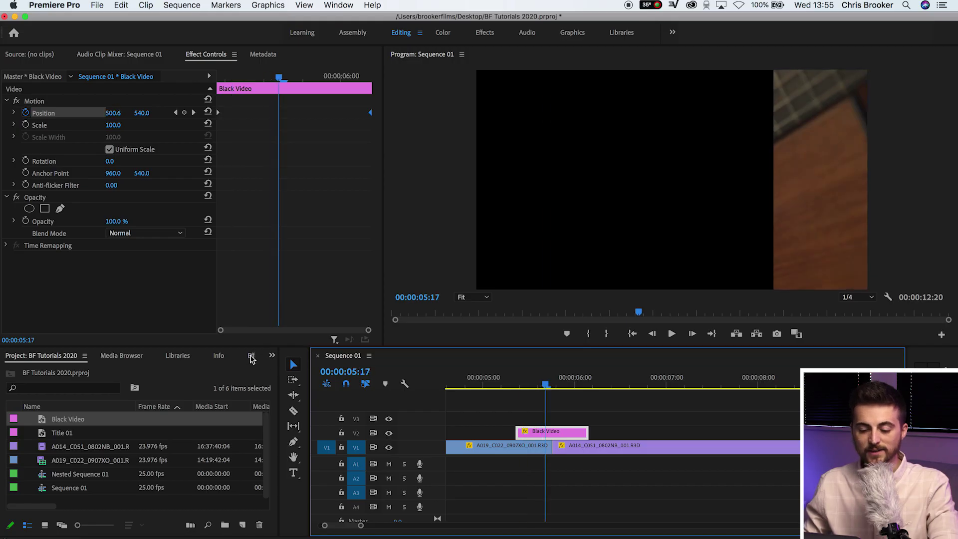
Search the effects for 'tint' and apply Tint to the Black Video clip.
{"action": "left_click", "coordinate": [251, 357]}
{"action": "left_click", "coordinate": [71, 372]}
{"action": "type", "text": "tint"}
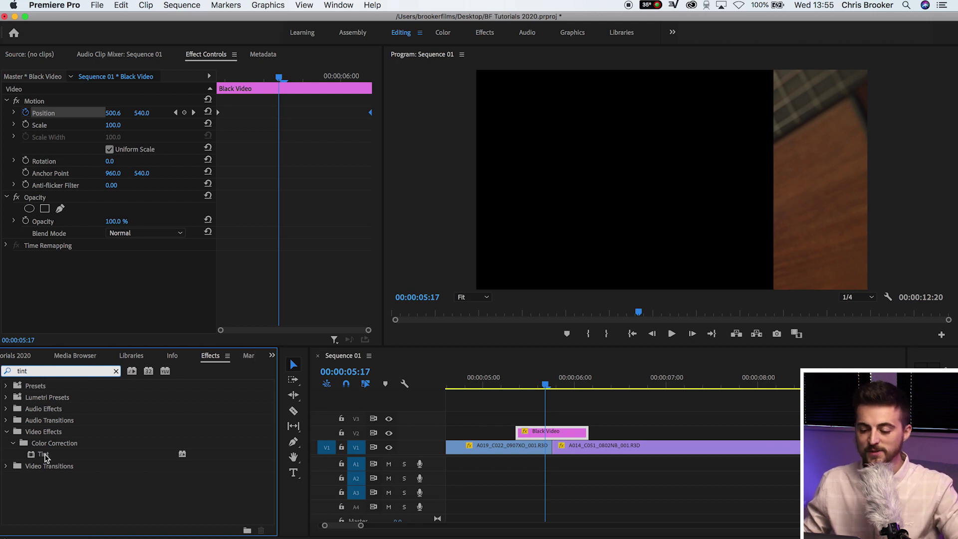
{"action": "left_click_drag", "start_coordinate": [45, 457], "coordinate": [572, 432]}
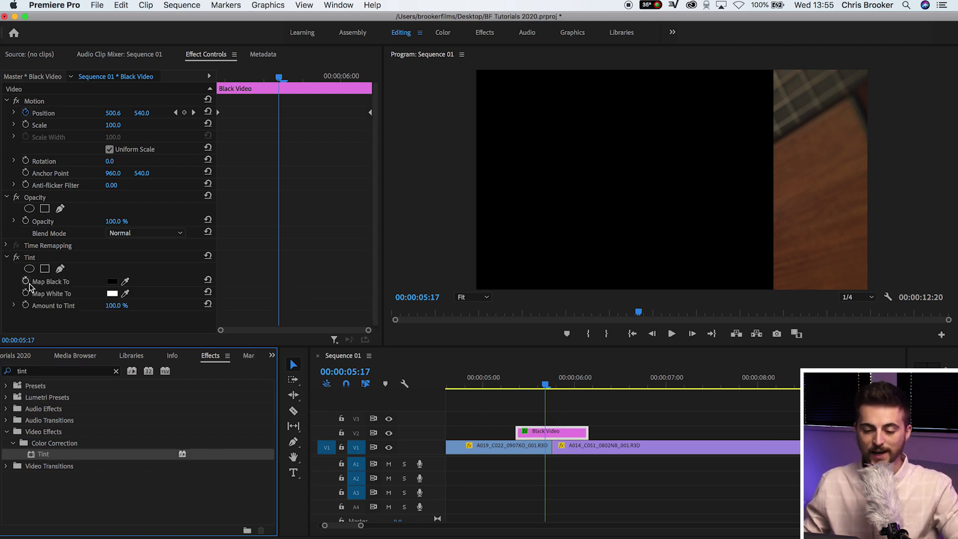
Set the Tint's Map Black To colour to a bright, fully saturated blue.
{"action": "left_click", "coordinate": [31, 259]}
{"action": "left_click", "coordinate": [54, 282]}
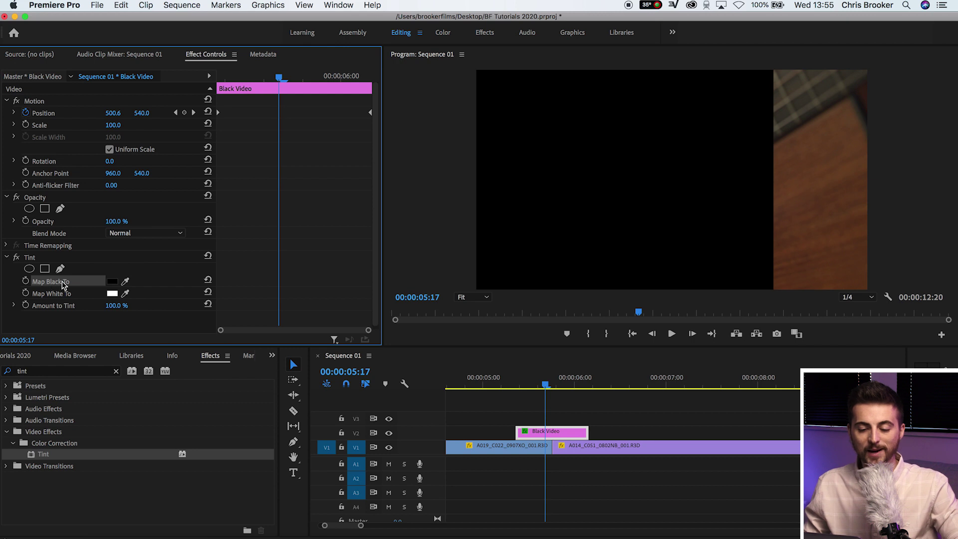
{"action": "left_click", "coordinate": [111, 282]}
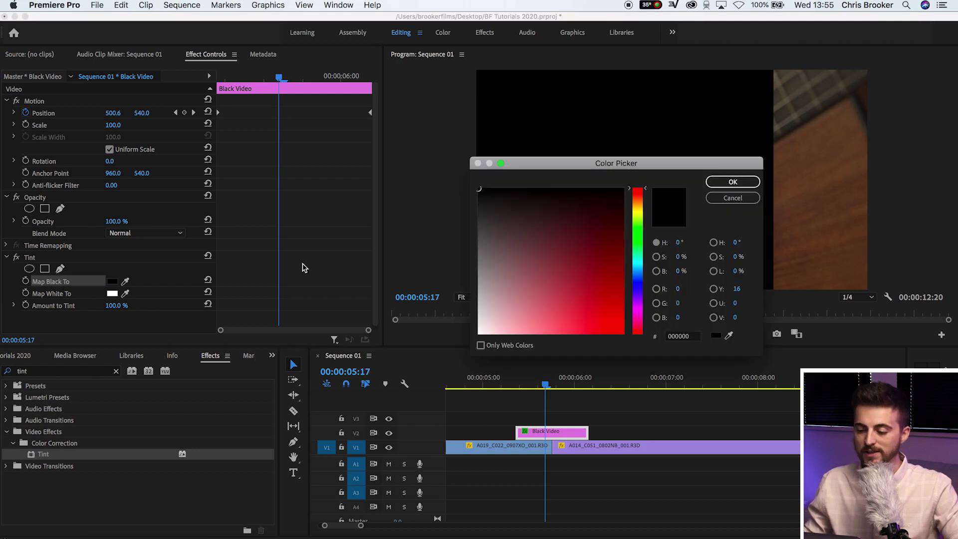
{"action": "left_click", "coordinate": [638, 240]}
{"action": "left_click", "coordinate": [623, 330]}
{"action": "left_click_drag", "start_coordinate": [638, 249], "coordinate": [640, 288]}
{"action": "left_click", "coordinate": [732, 181]}
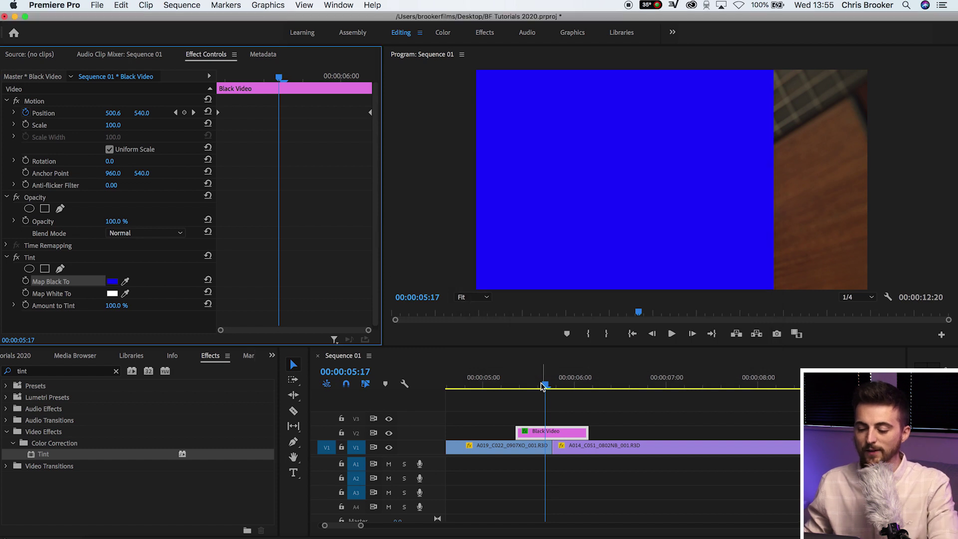
Play back the blue wipe transition with the whole sequence fitted in the timeline.
{"action": "left_click_drag", "start_coordinate": [542, 387], "coordinate": [509, 384]}
{"action": "key", "text": "space"}
{"action": "left_click", "coordinate": [492, 380]}
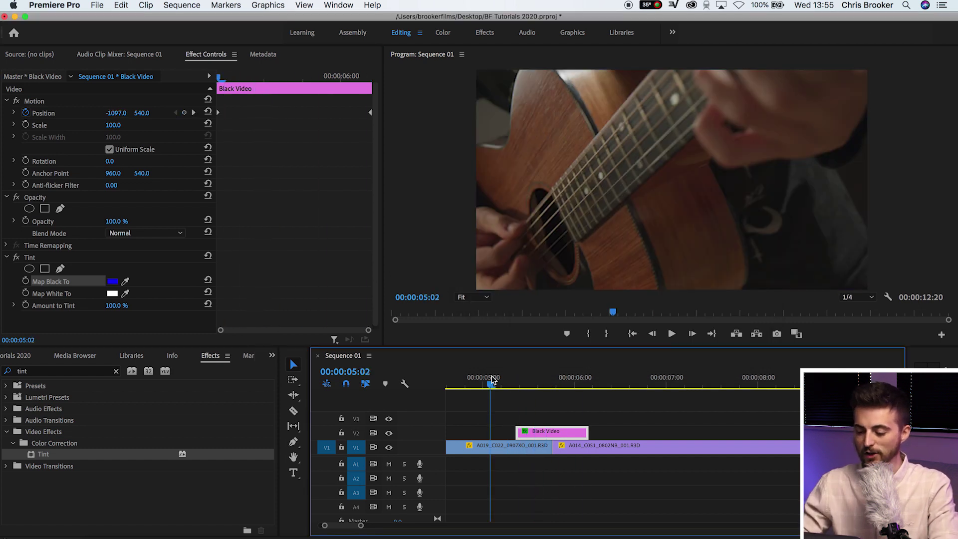
{"action": "key", "text": "backslash"}
{"action": "key", "text": "space"}
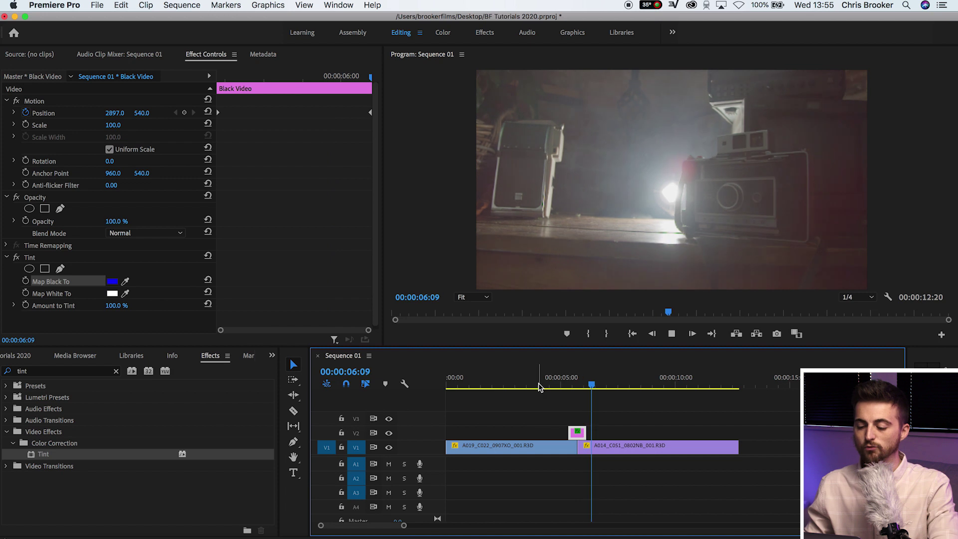
{"action": "left_click", "coordinate": [538, 386]}
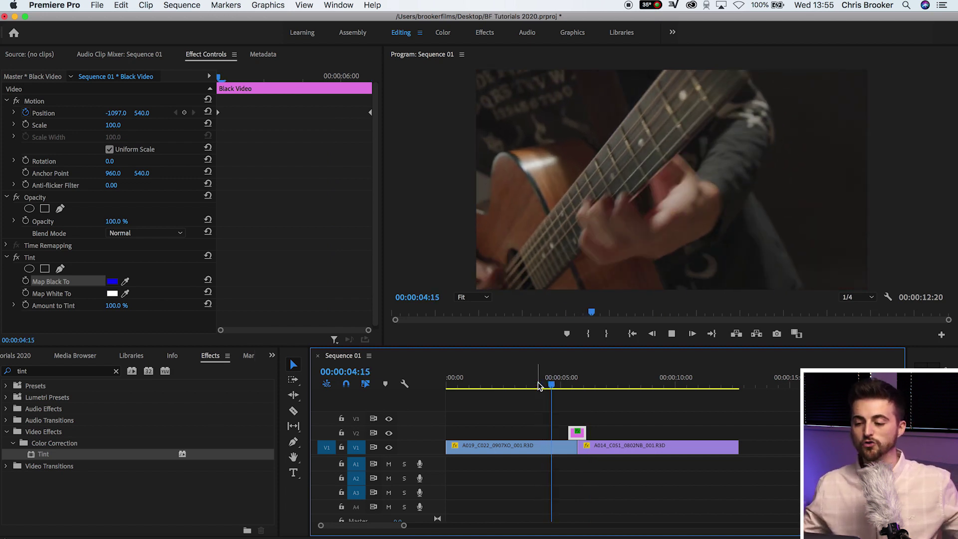